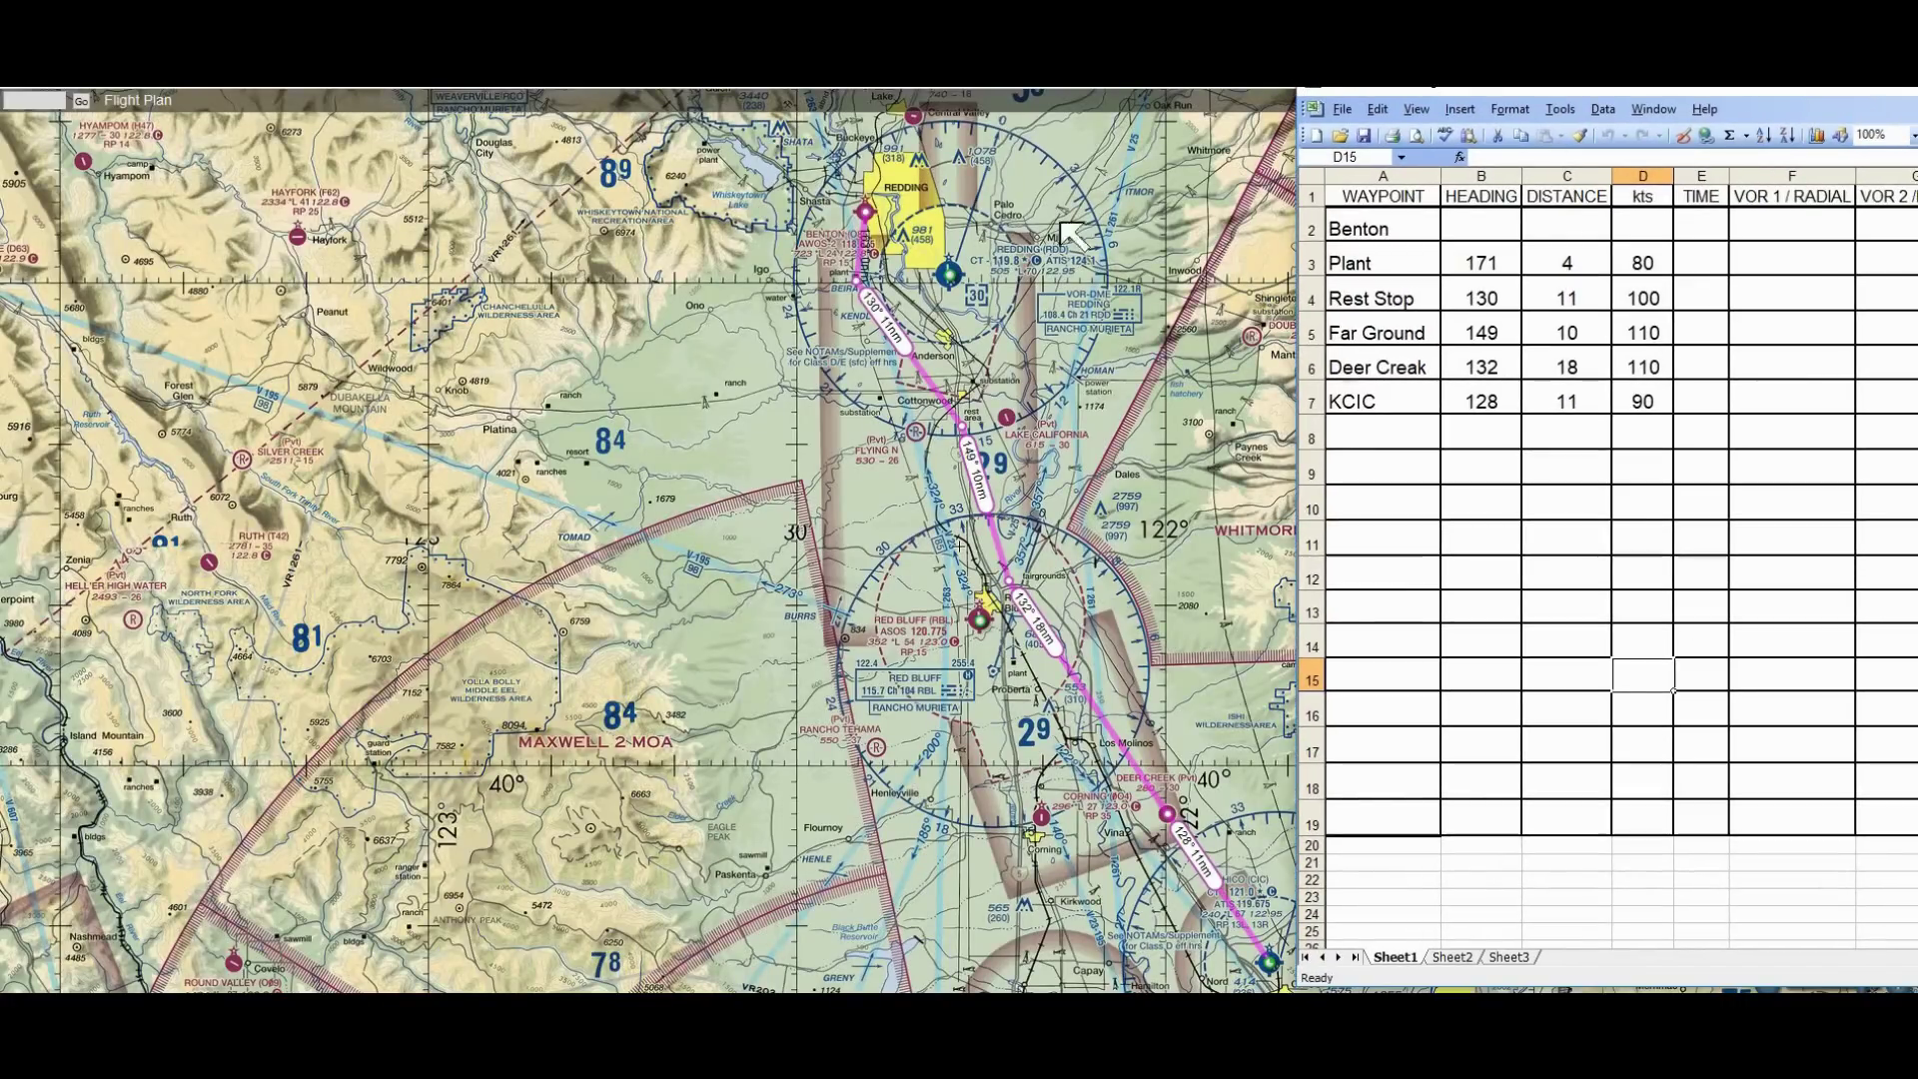
Review the waypoints in the flight planning sheet with their headings and distances, from Benton through Deer Creak
left_click(1388, 227)
left_click(1376, 263)
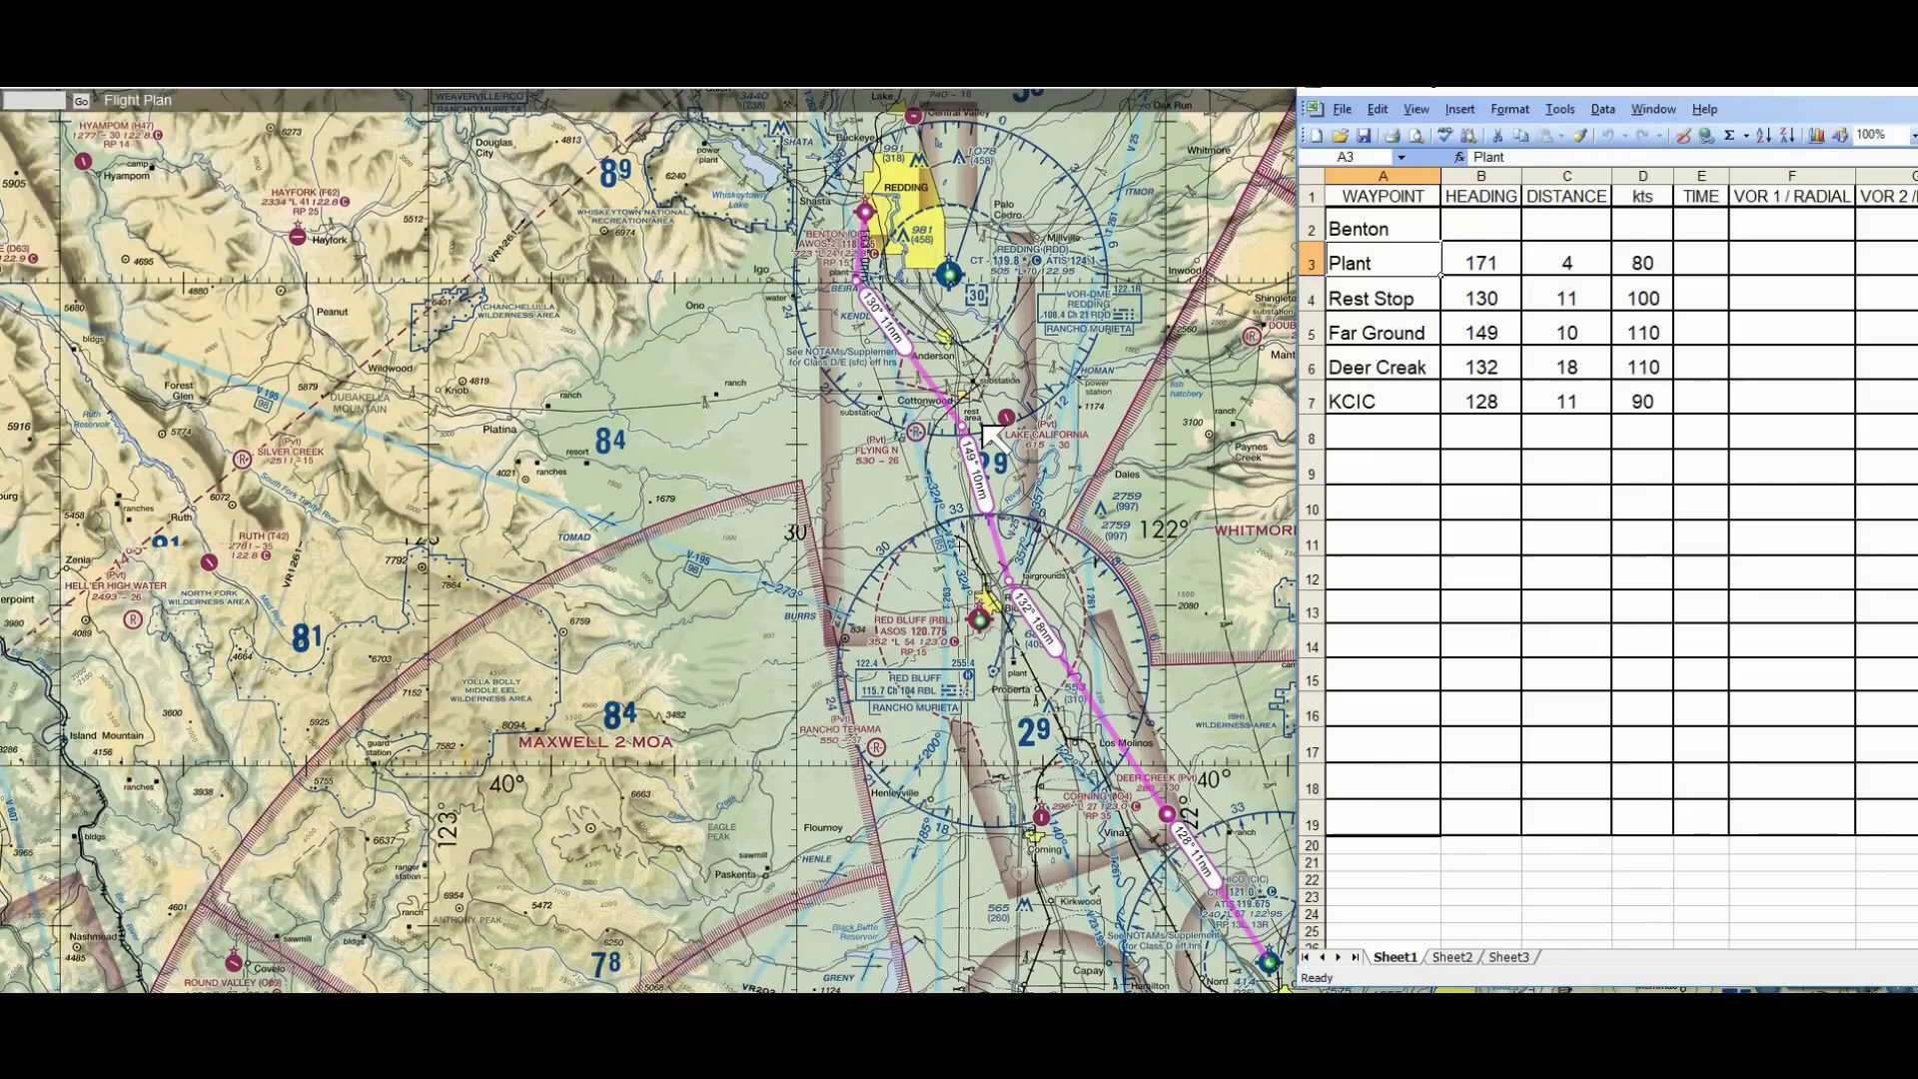
left_click(1480, 302)
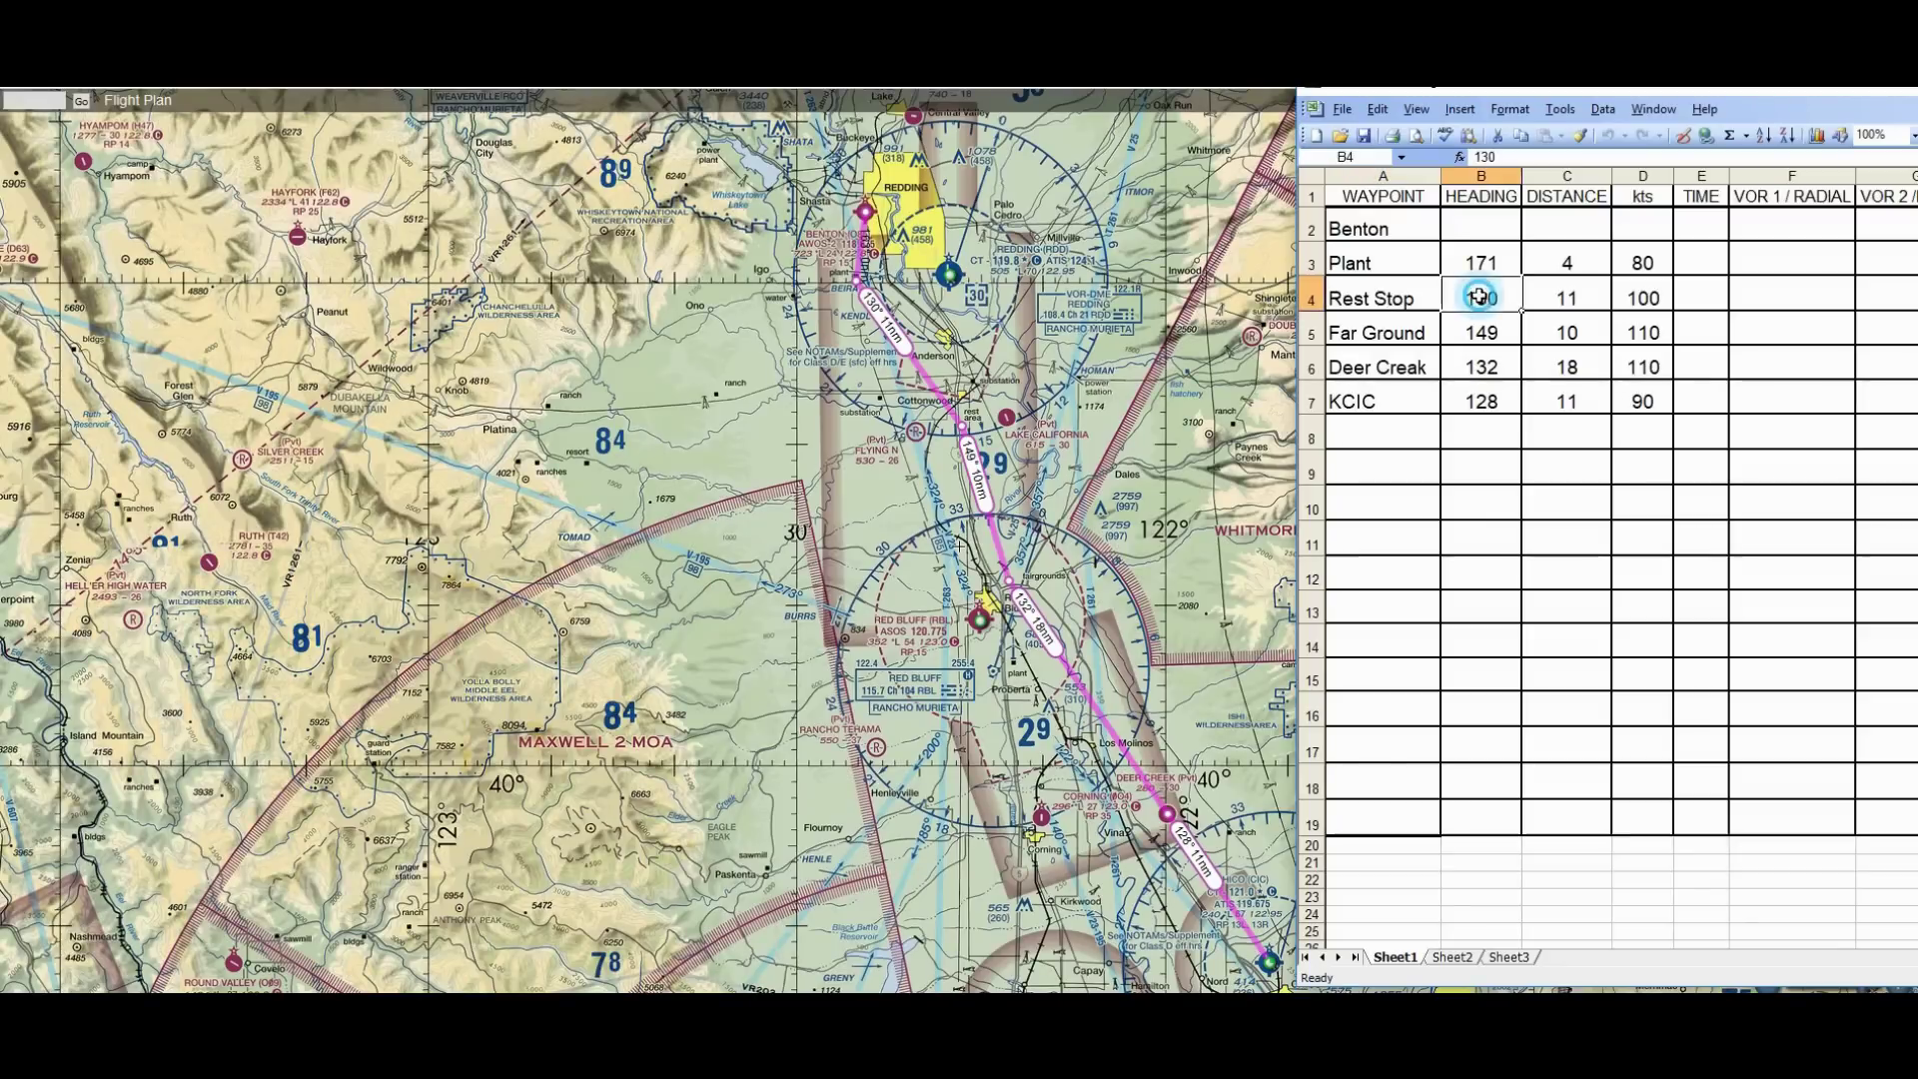
left_click(1566, 297)
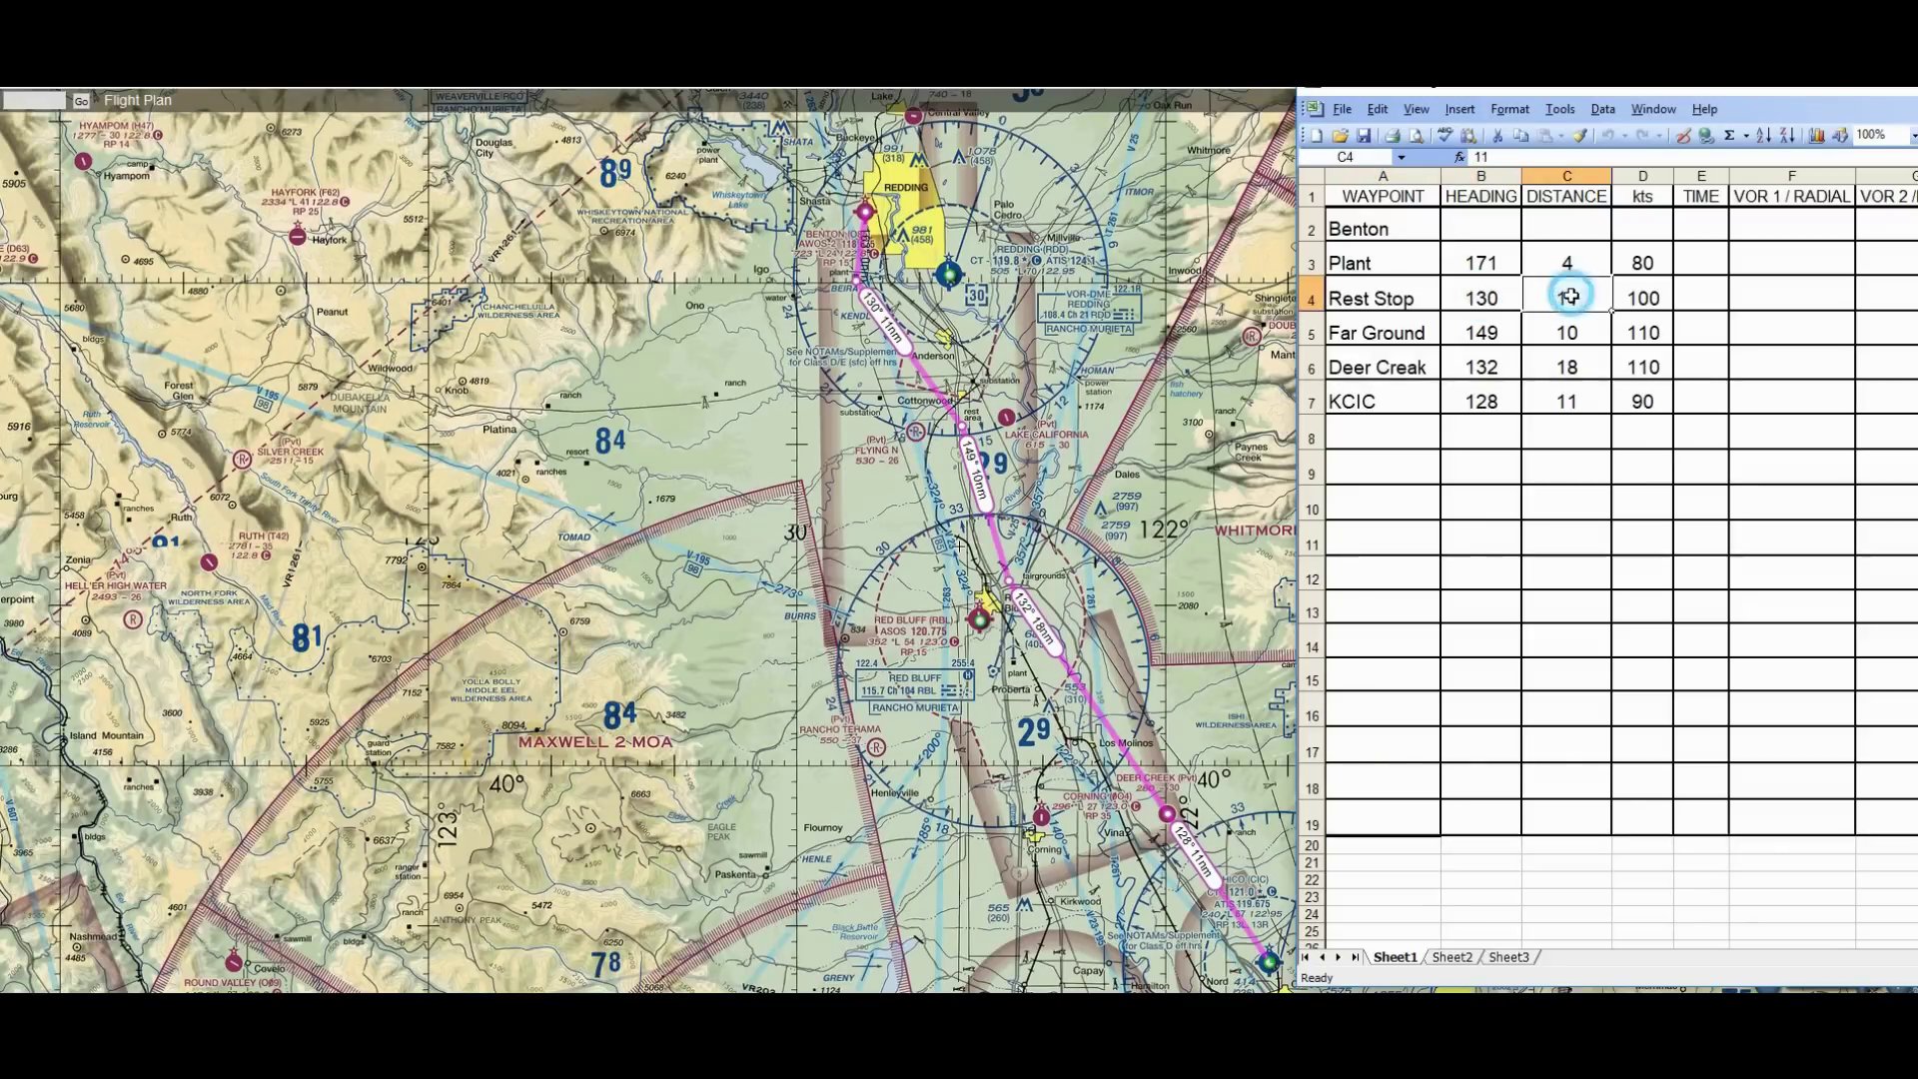
left_click(1500, 334)
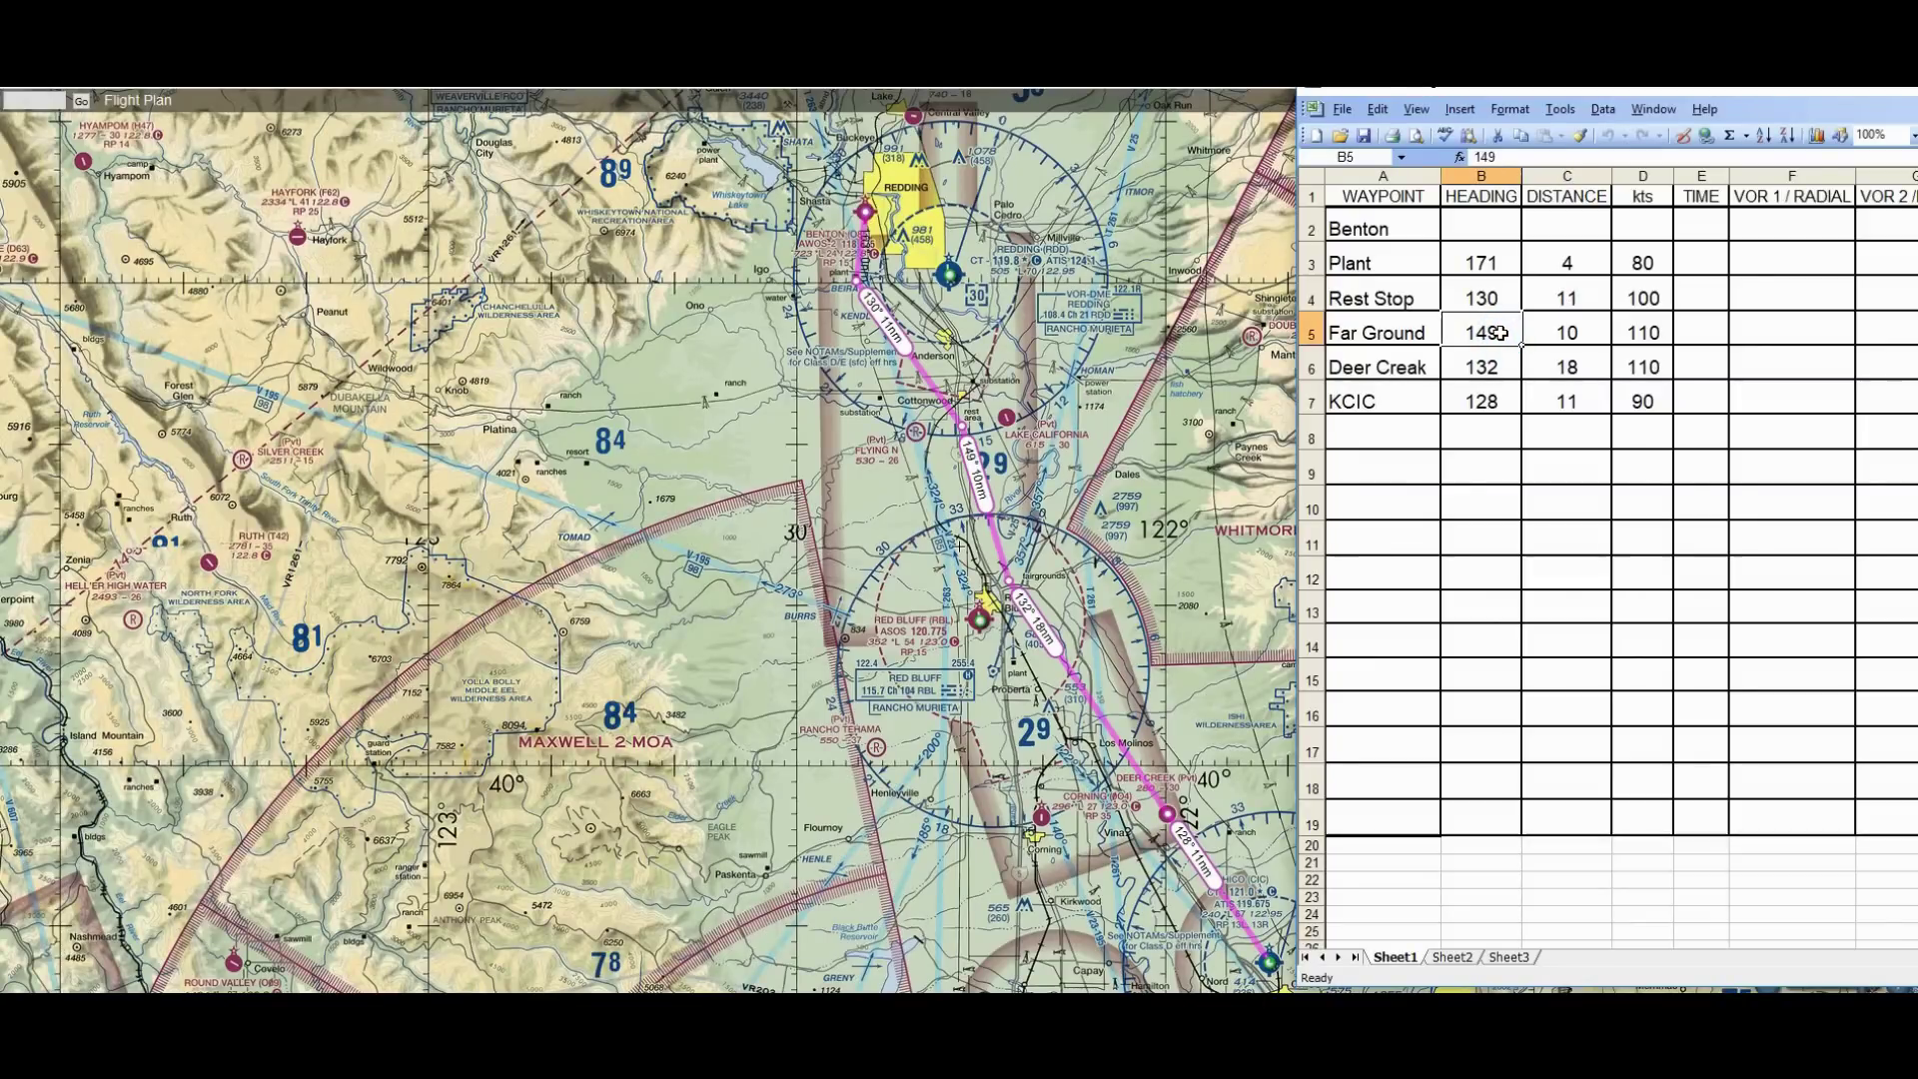
left_click(1558, 332)
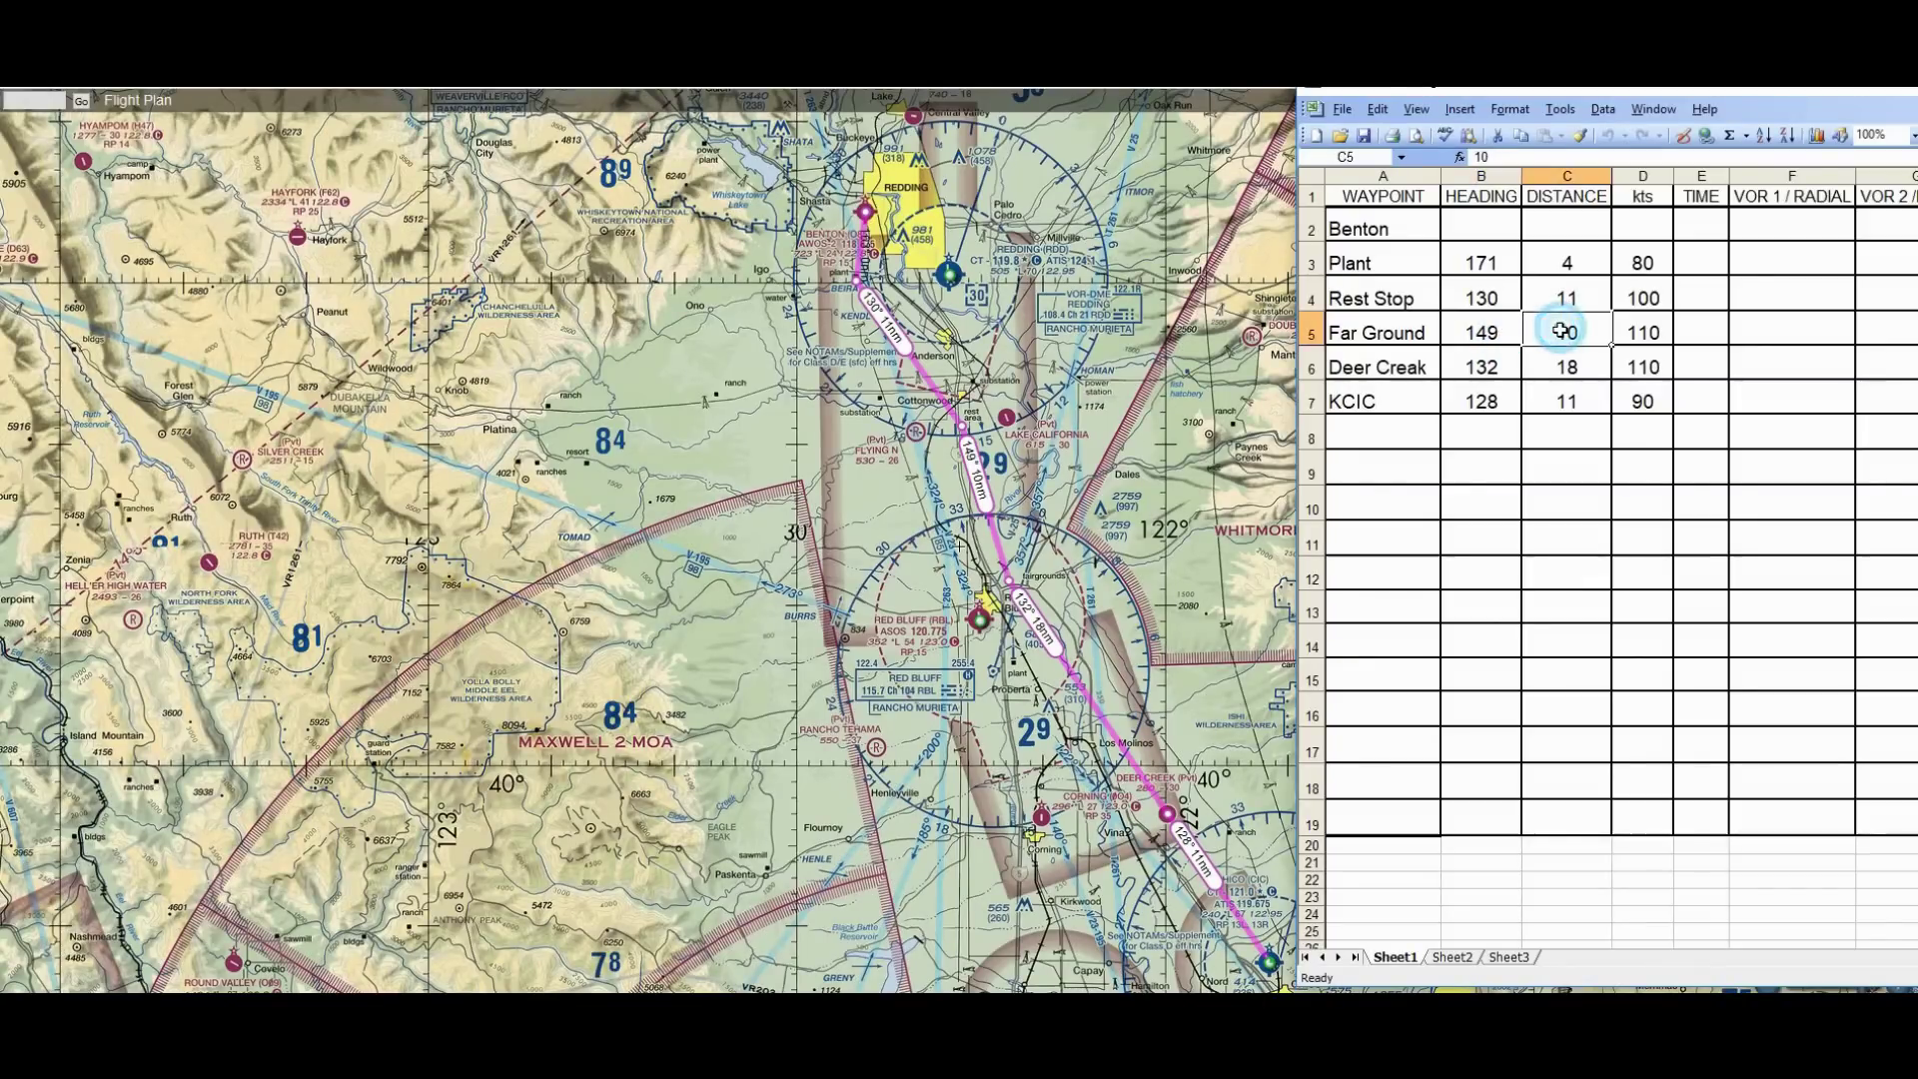
left_click(1418, 366)
left_click(1487, 367)
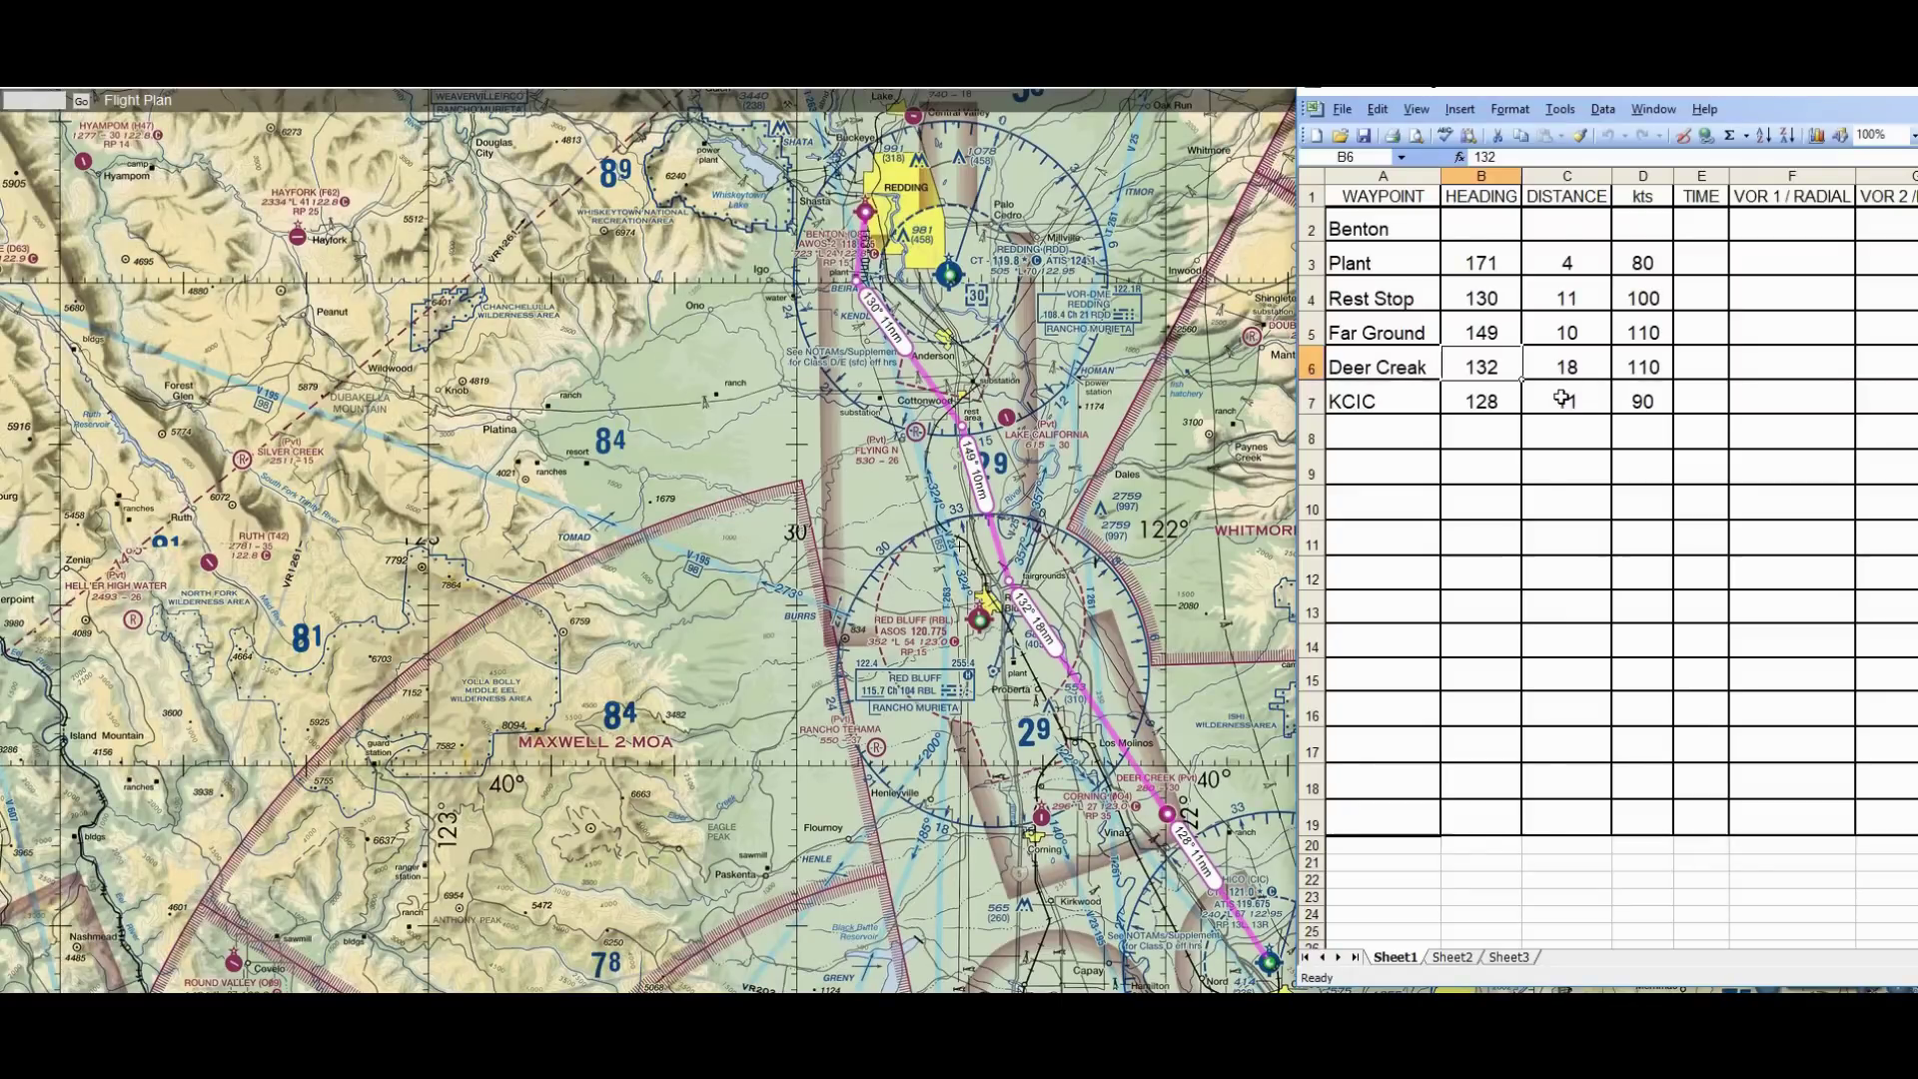
Review the planned speeds in knots for each leg, from Plant down to KCIC
left_click(1648, 262)
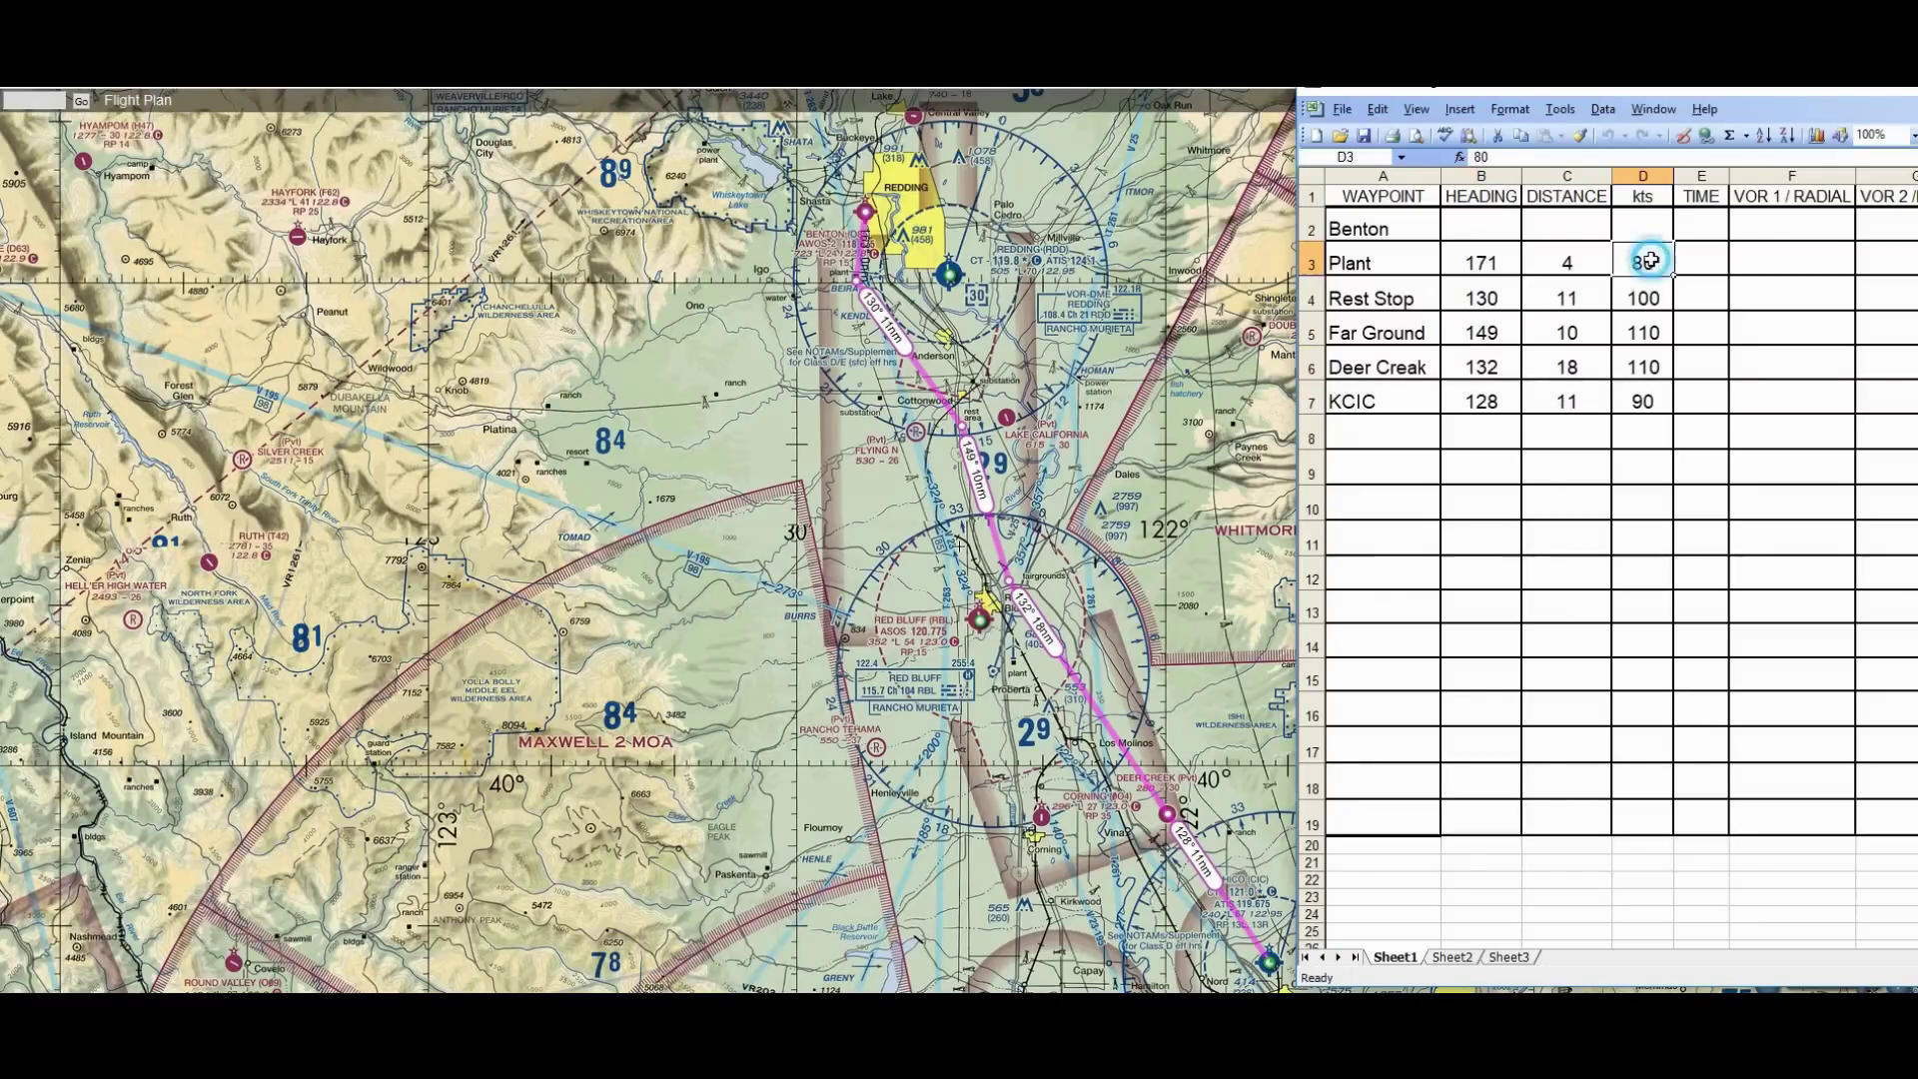
left_click(1641, 299)
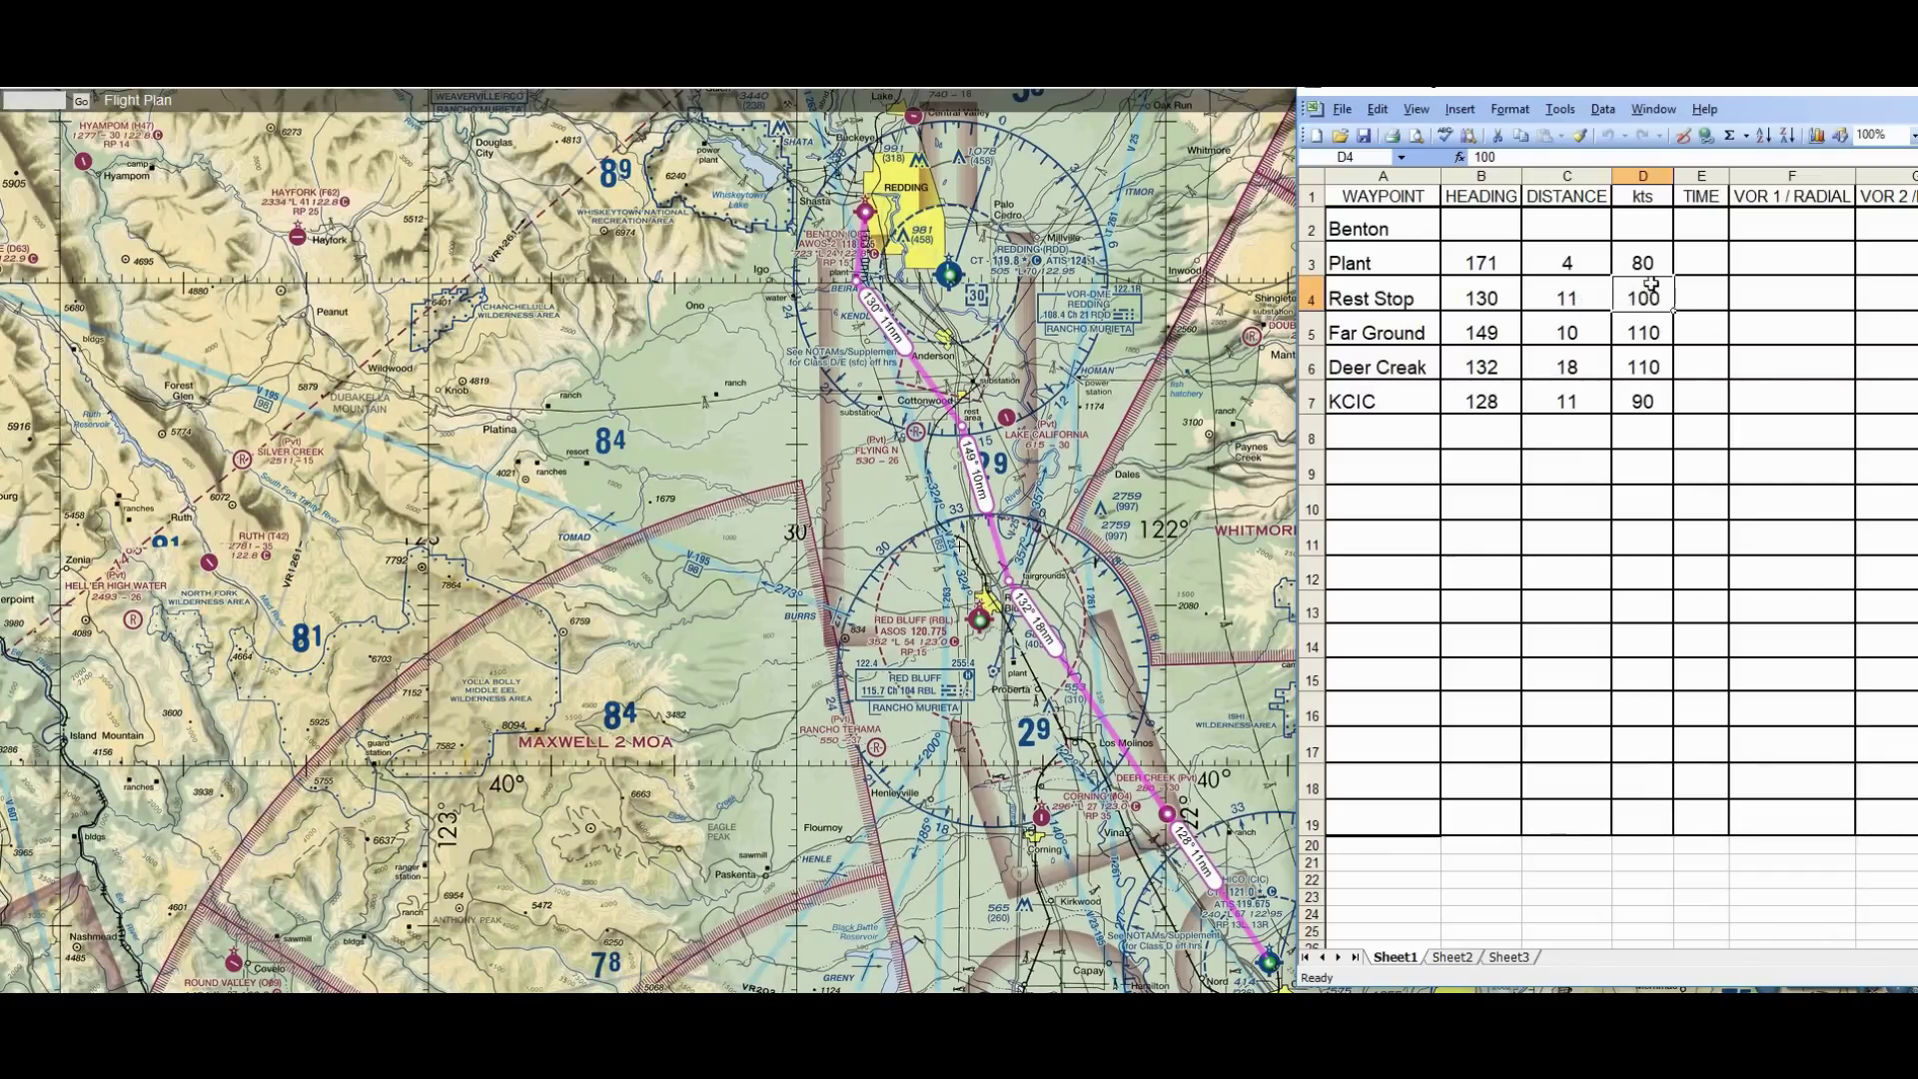
left_click(1646, 333)
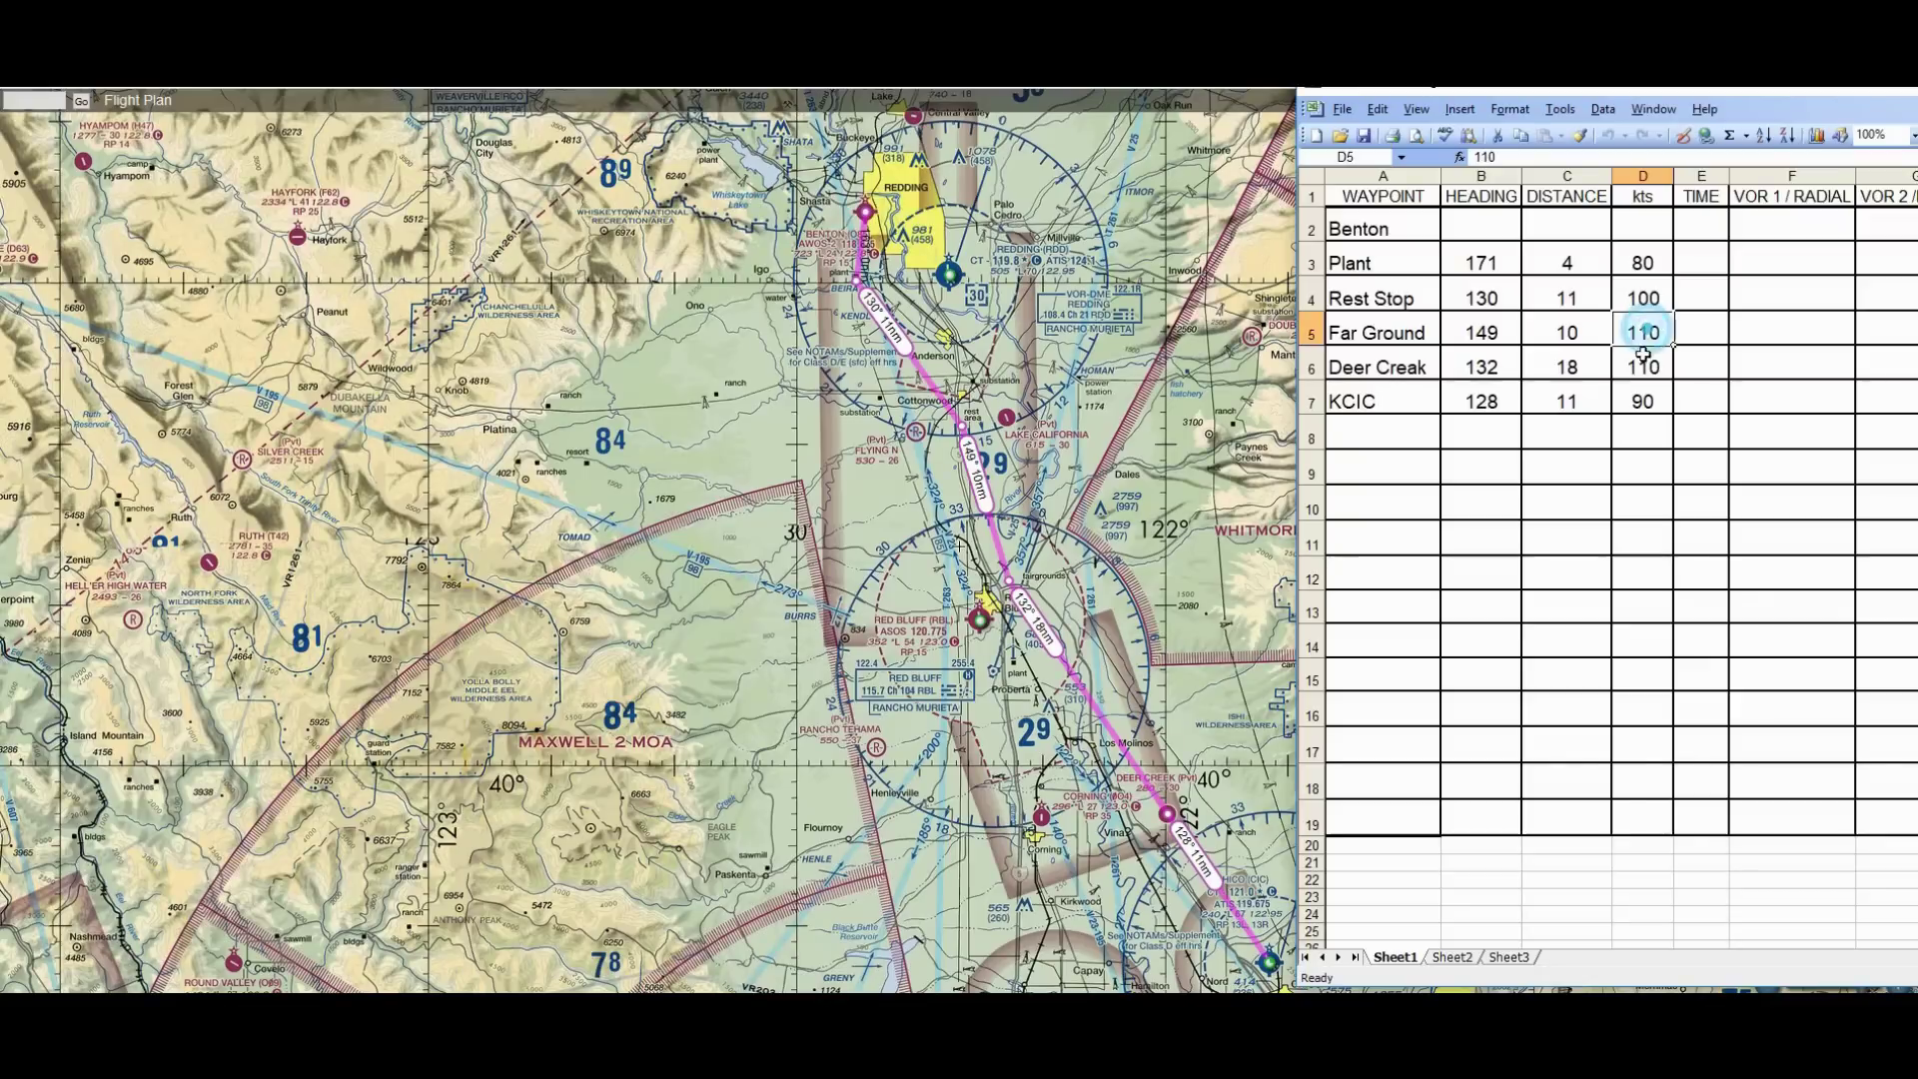
left_click(1643, 365)
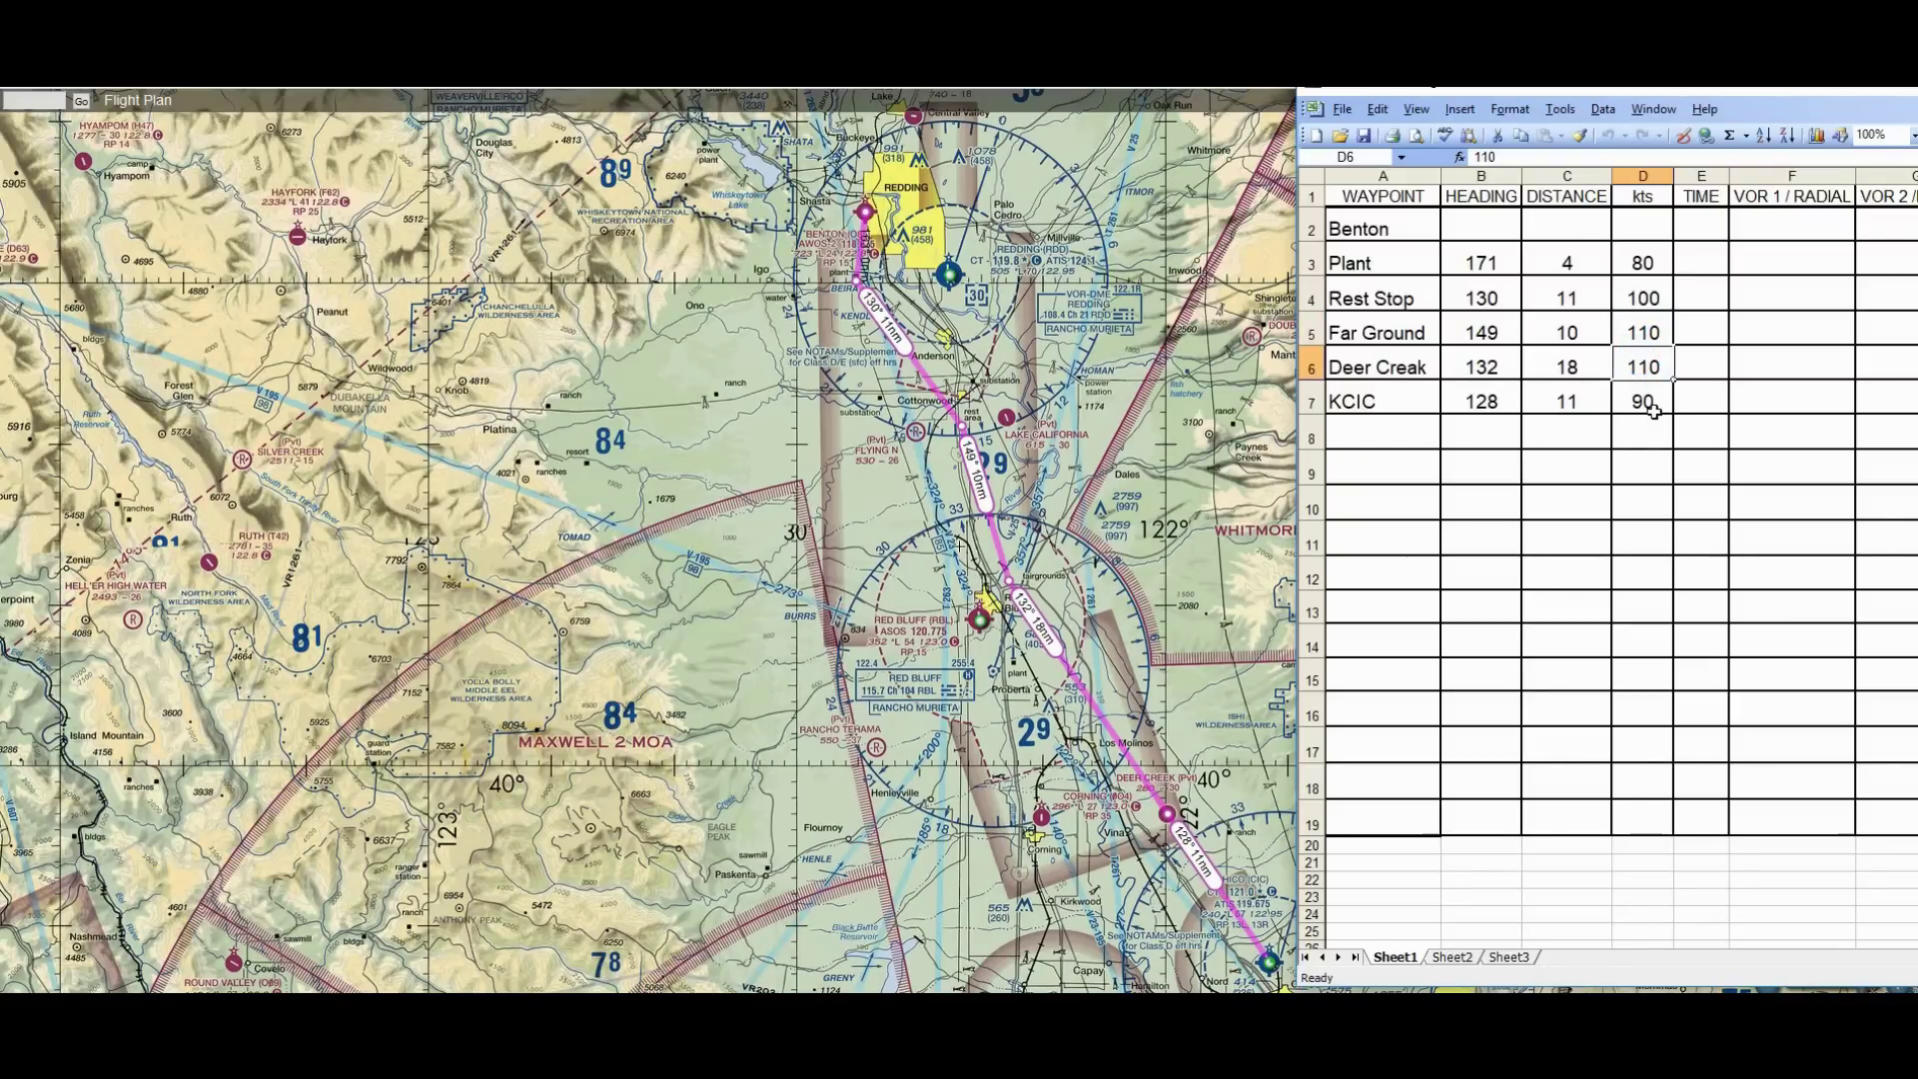
left_click(1653, 407)
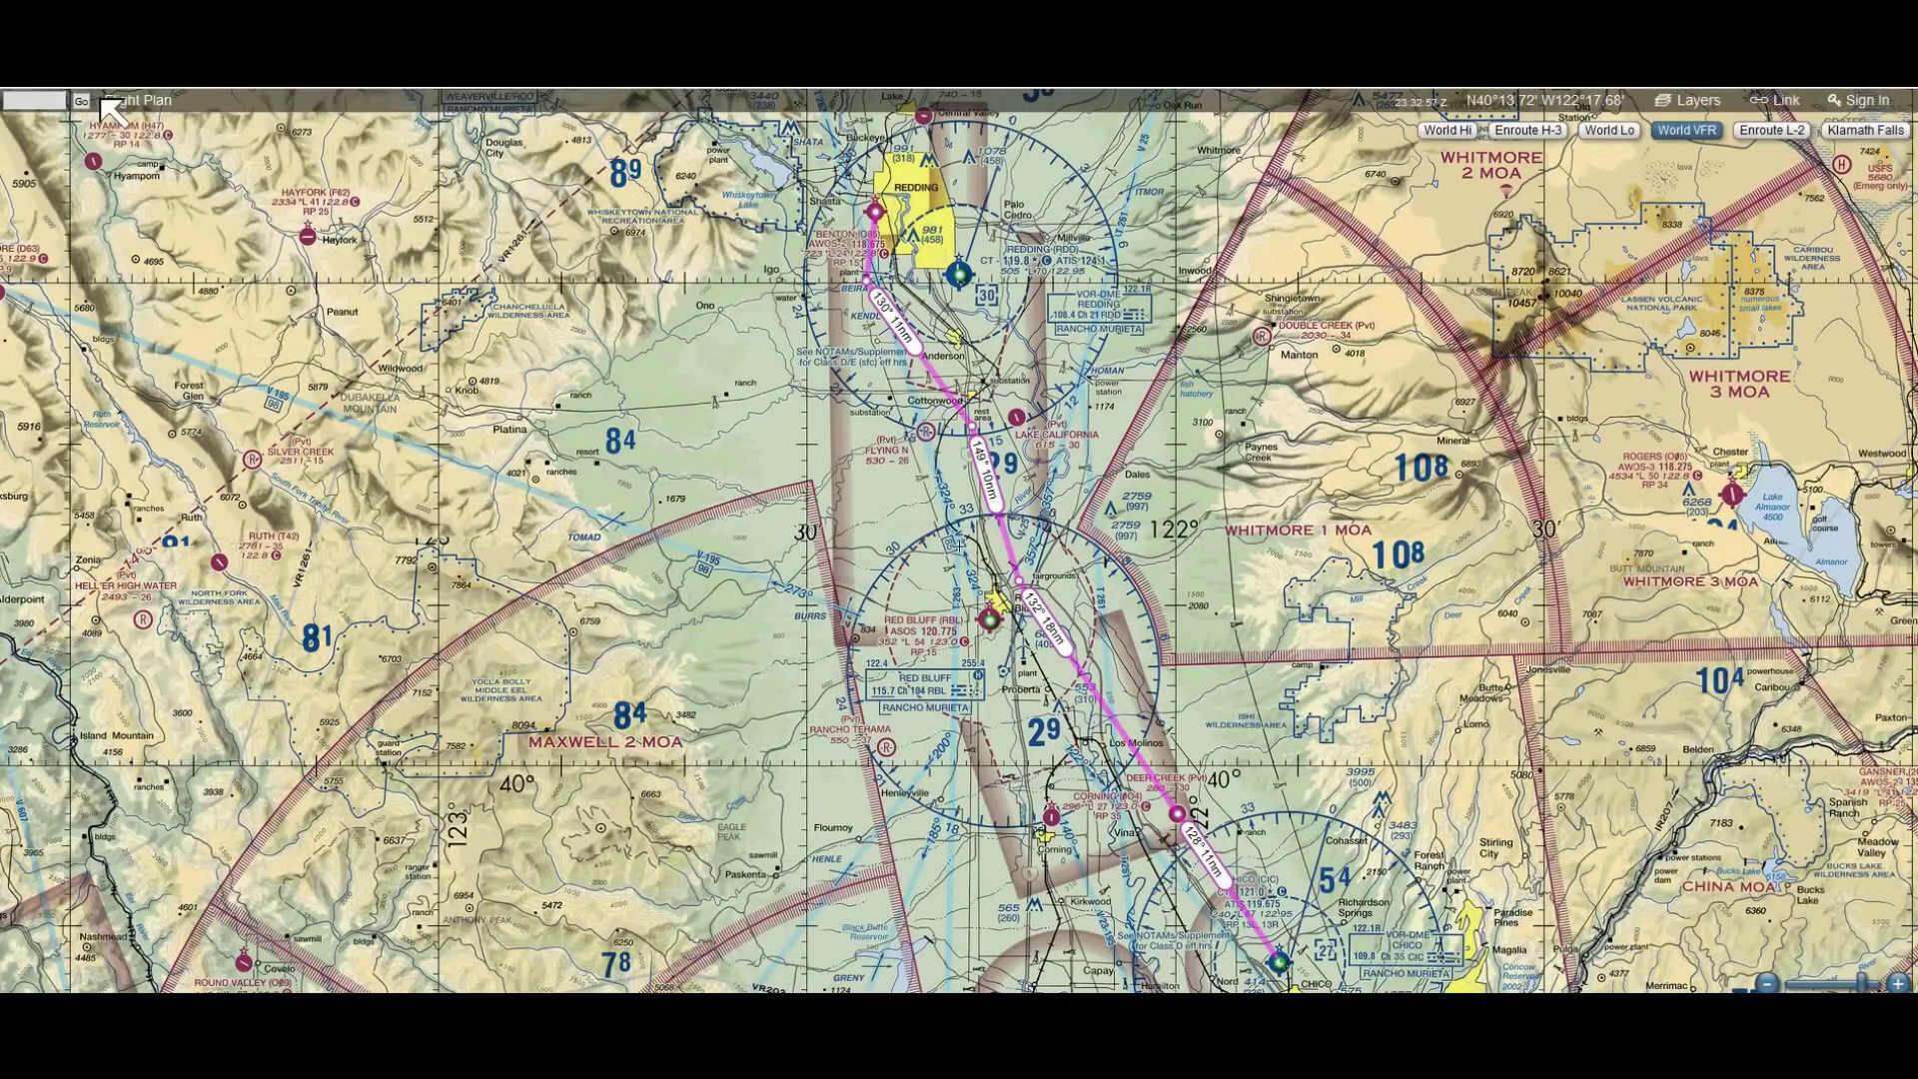
Clear the route and the destination from the flight plan, and close the plan
left_click(135, 100)
left_click_drag(240, 285, 24, 275)
key("BackSpace")
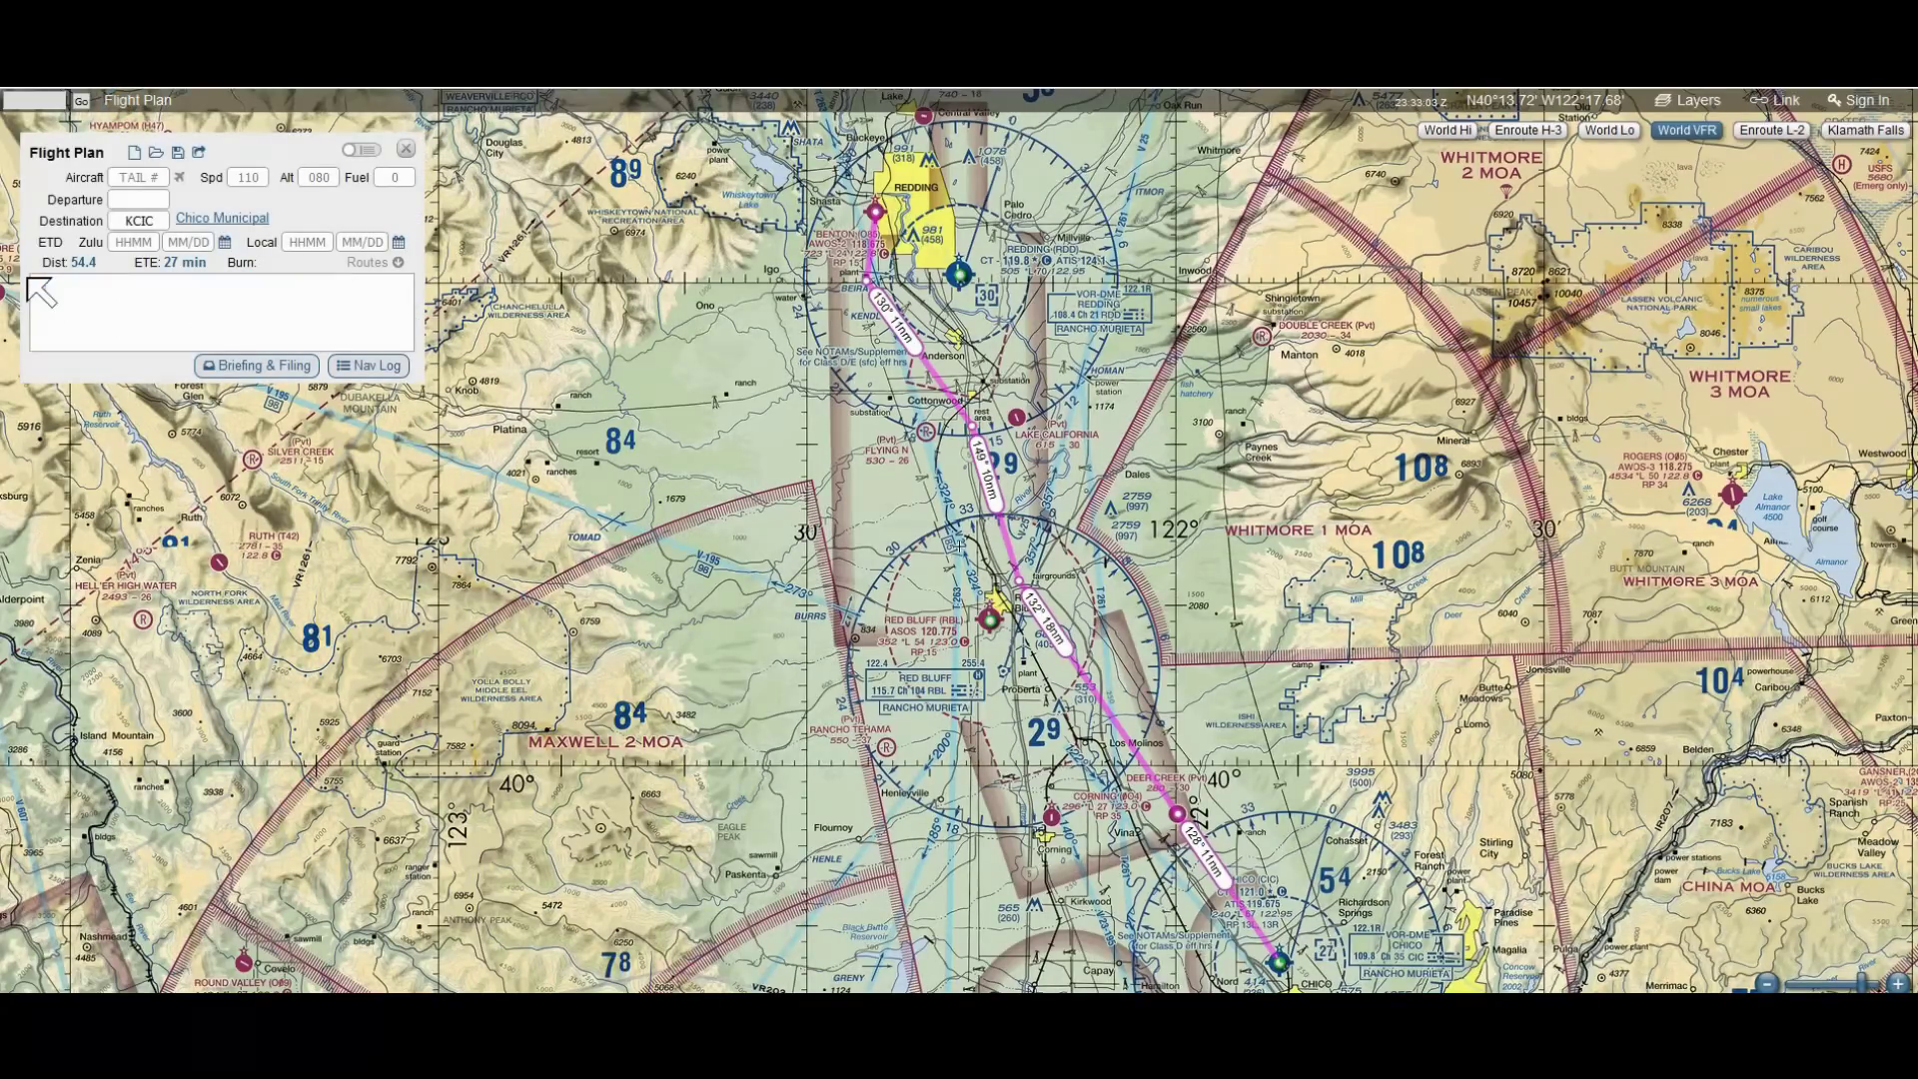
left_click(150, 218)
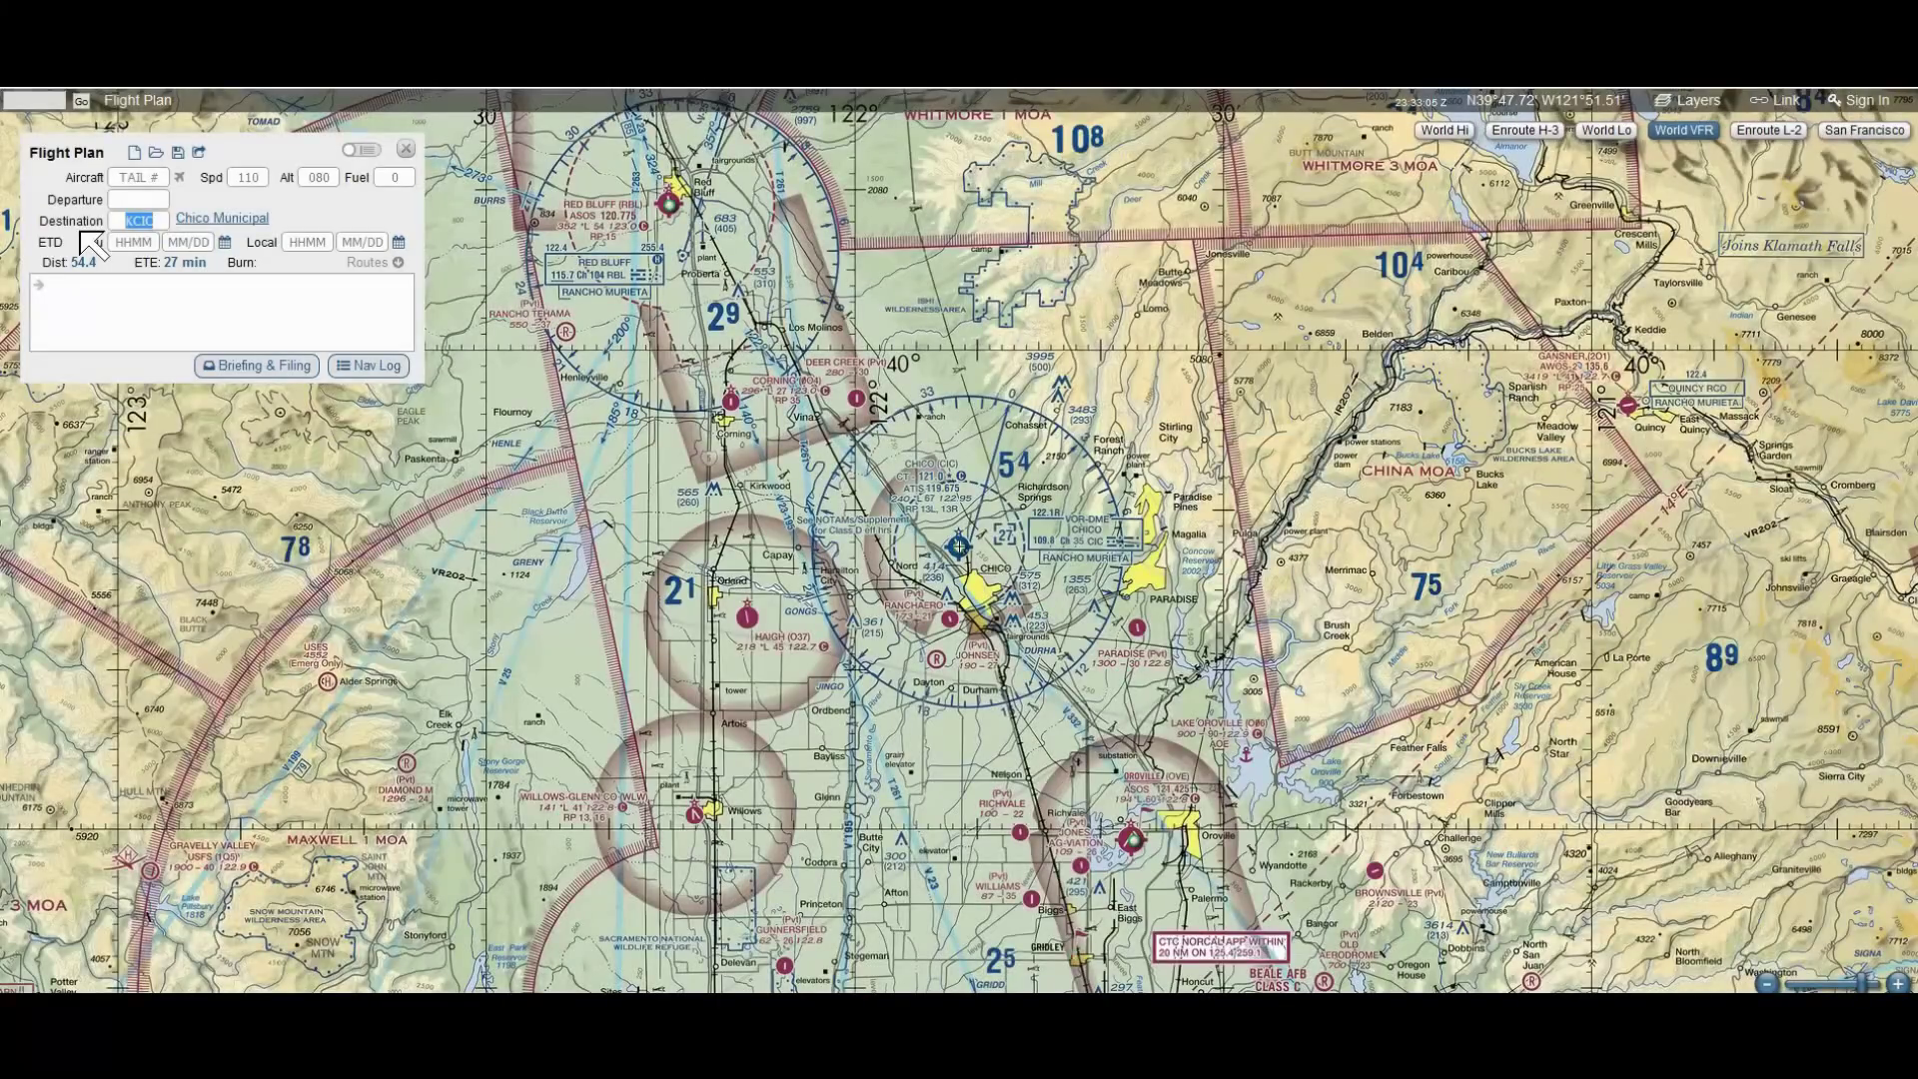
key("BackSpace")
left_click(404, 152)
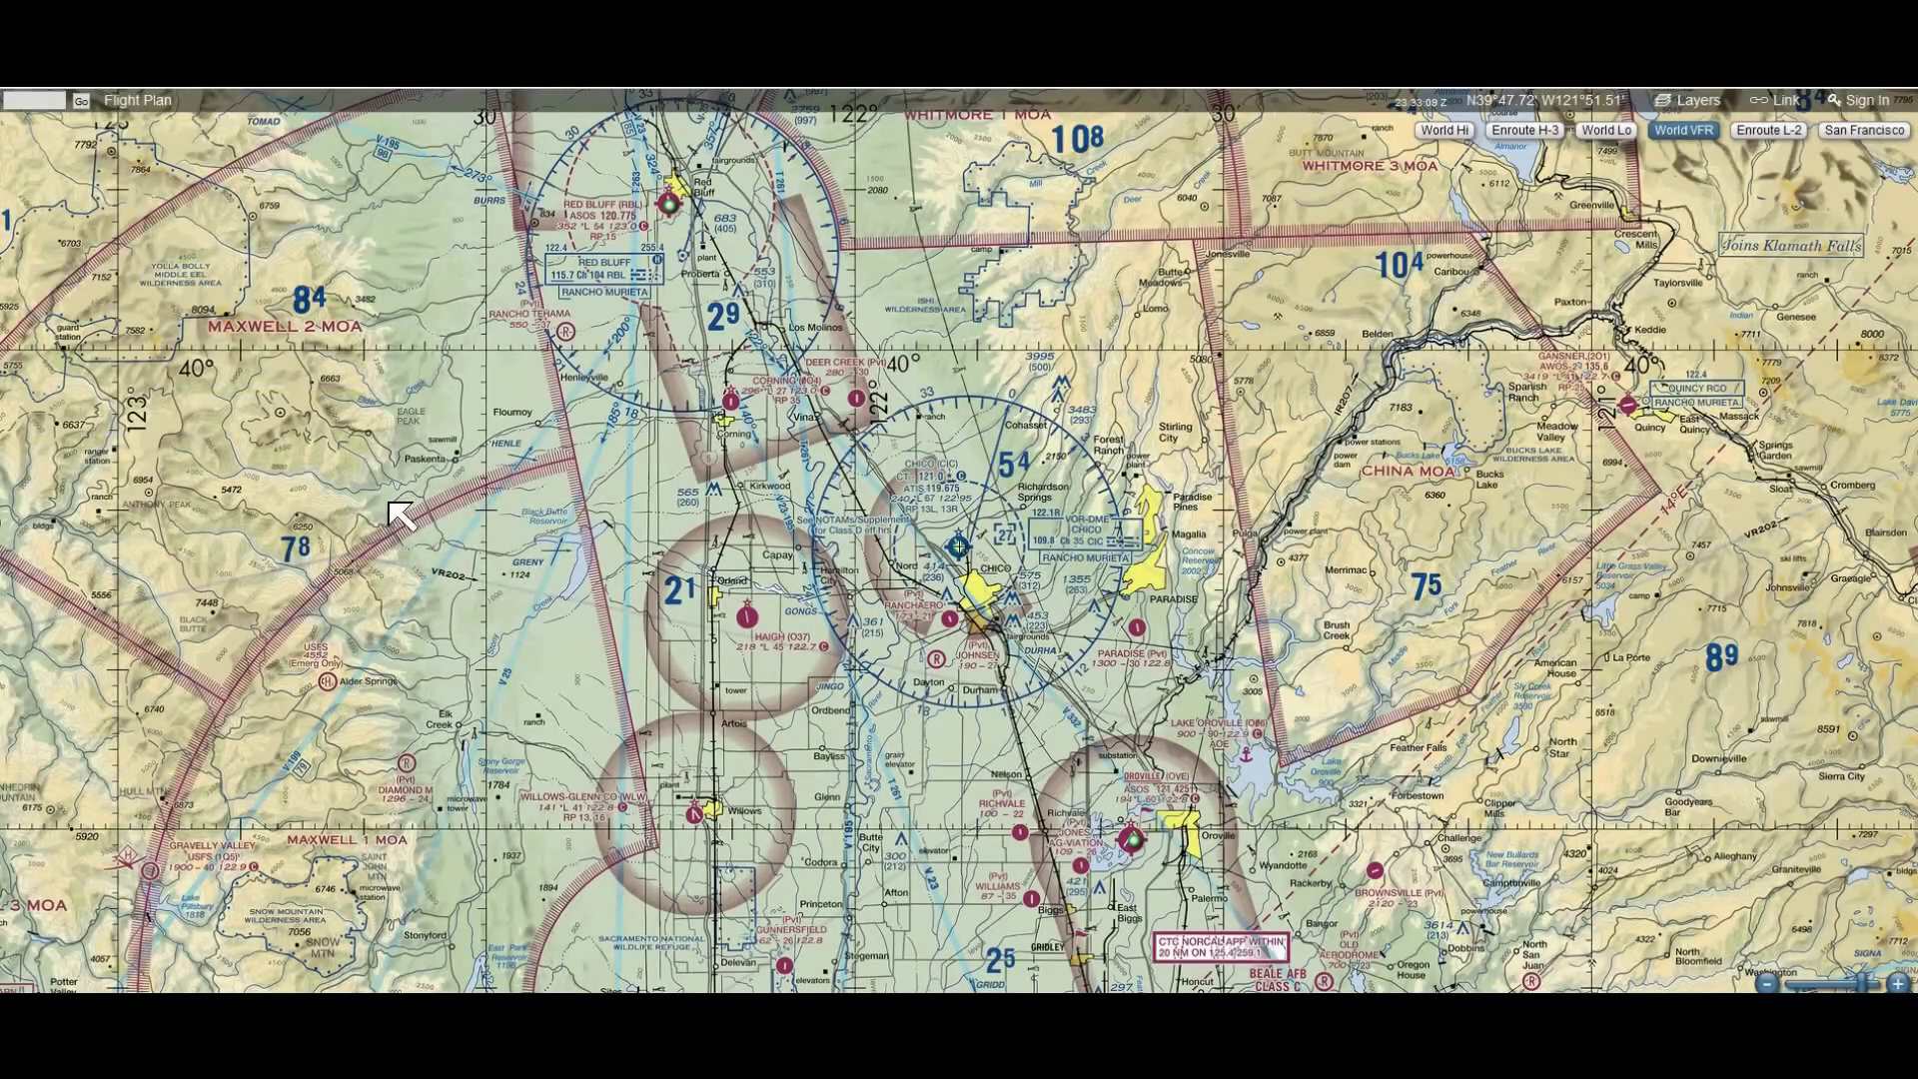
Plot a leg on the chart from the Redding VOR to the GPS position of the plant south of Benton
scroll(629, 414, "up", 3)
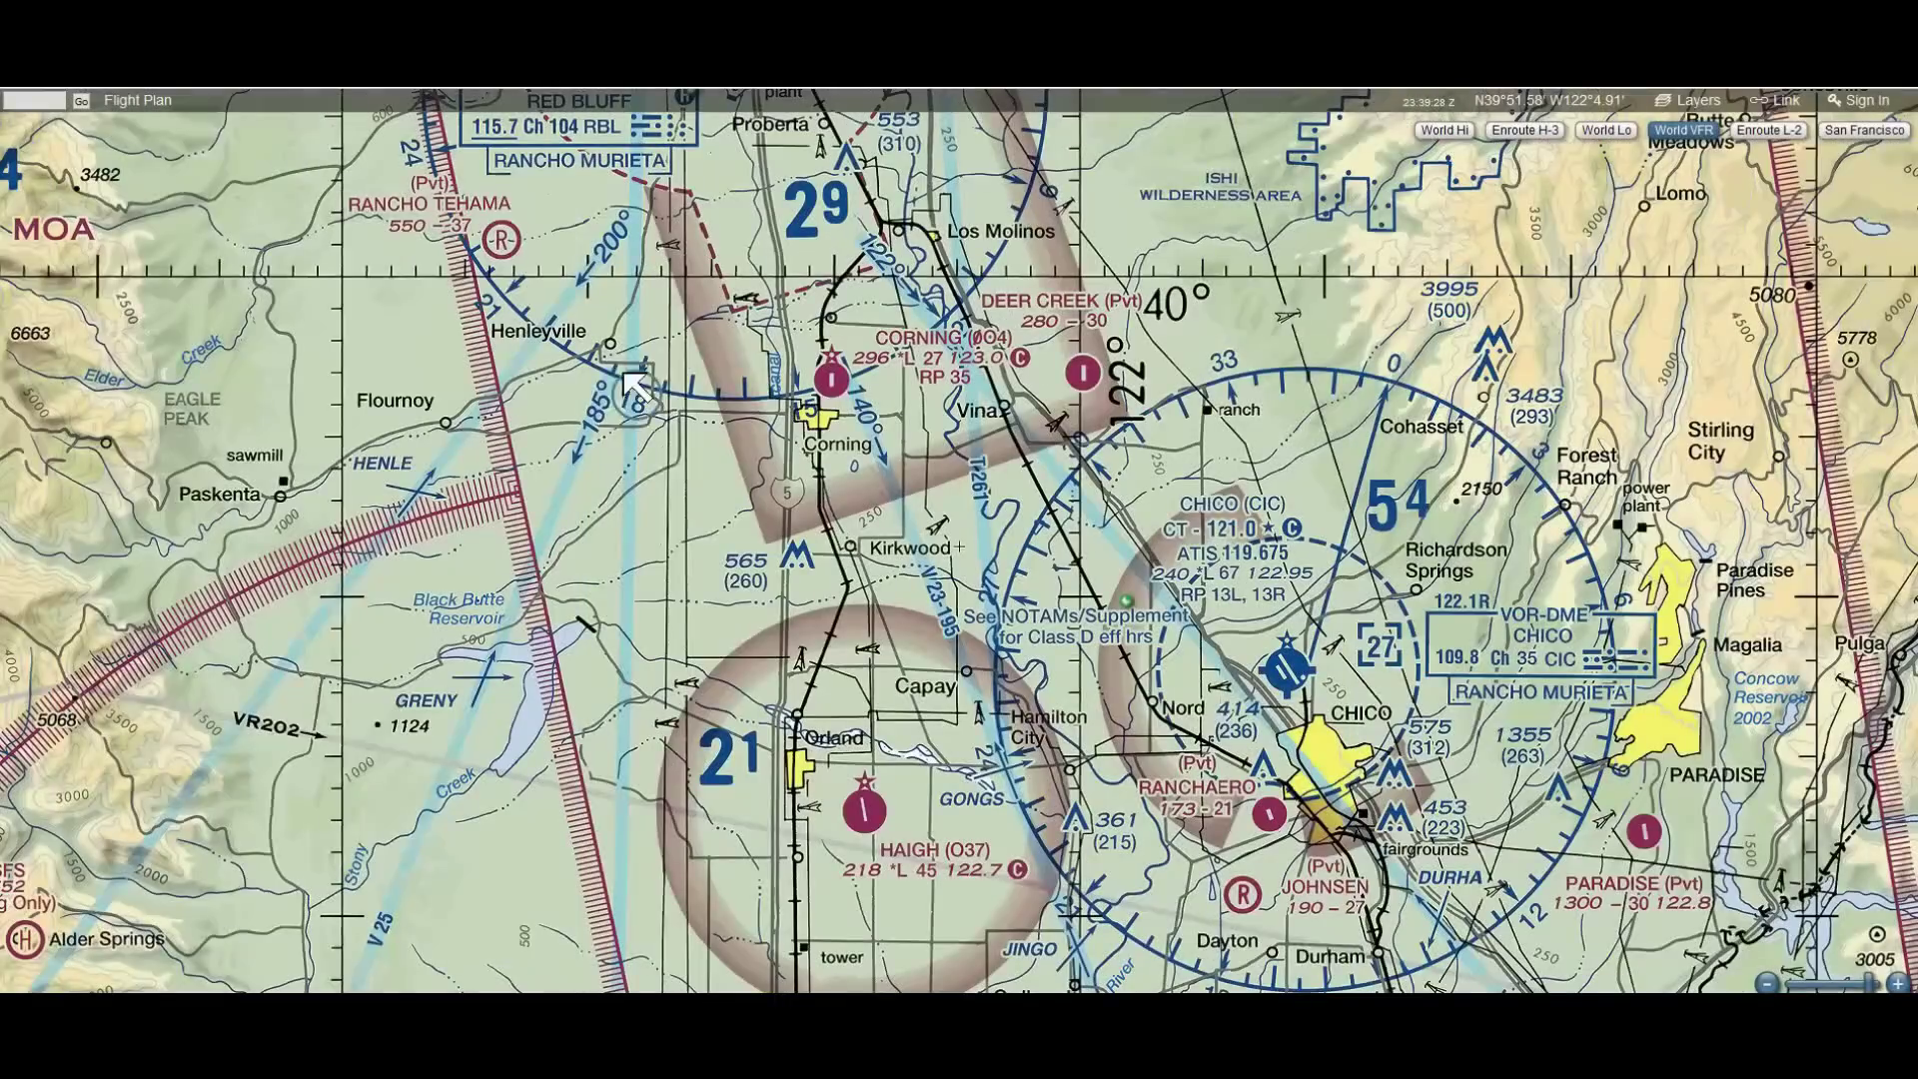
left_click_drag(605, 320, 1049, 835)
left_click_drag(812, 130, 910, 867)
left_click_drag(1157, 661, 823, 683)
left_click_drag(619, 576, 744, 442)
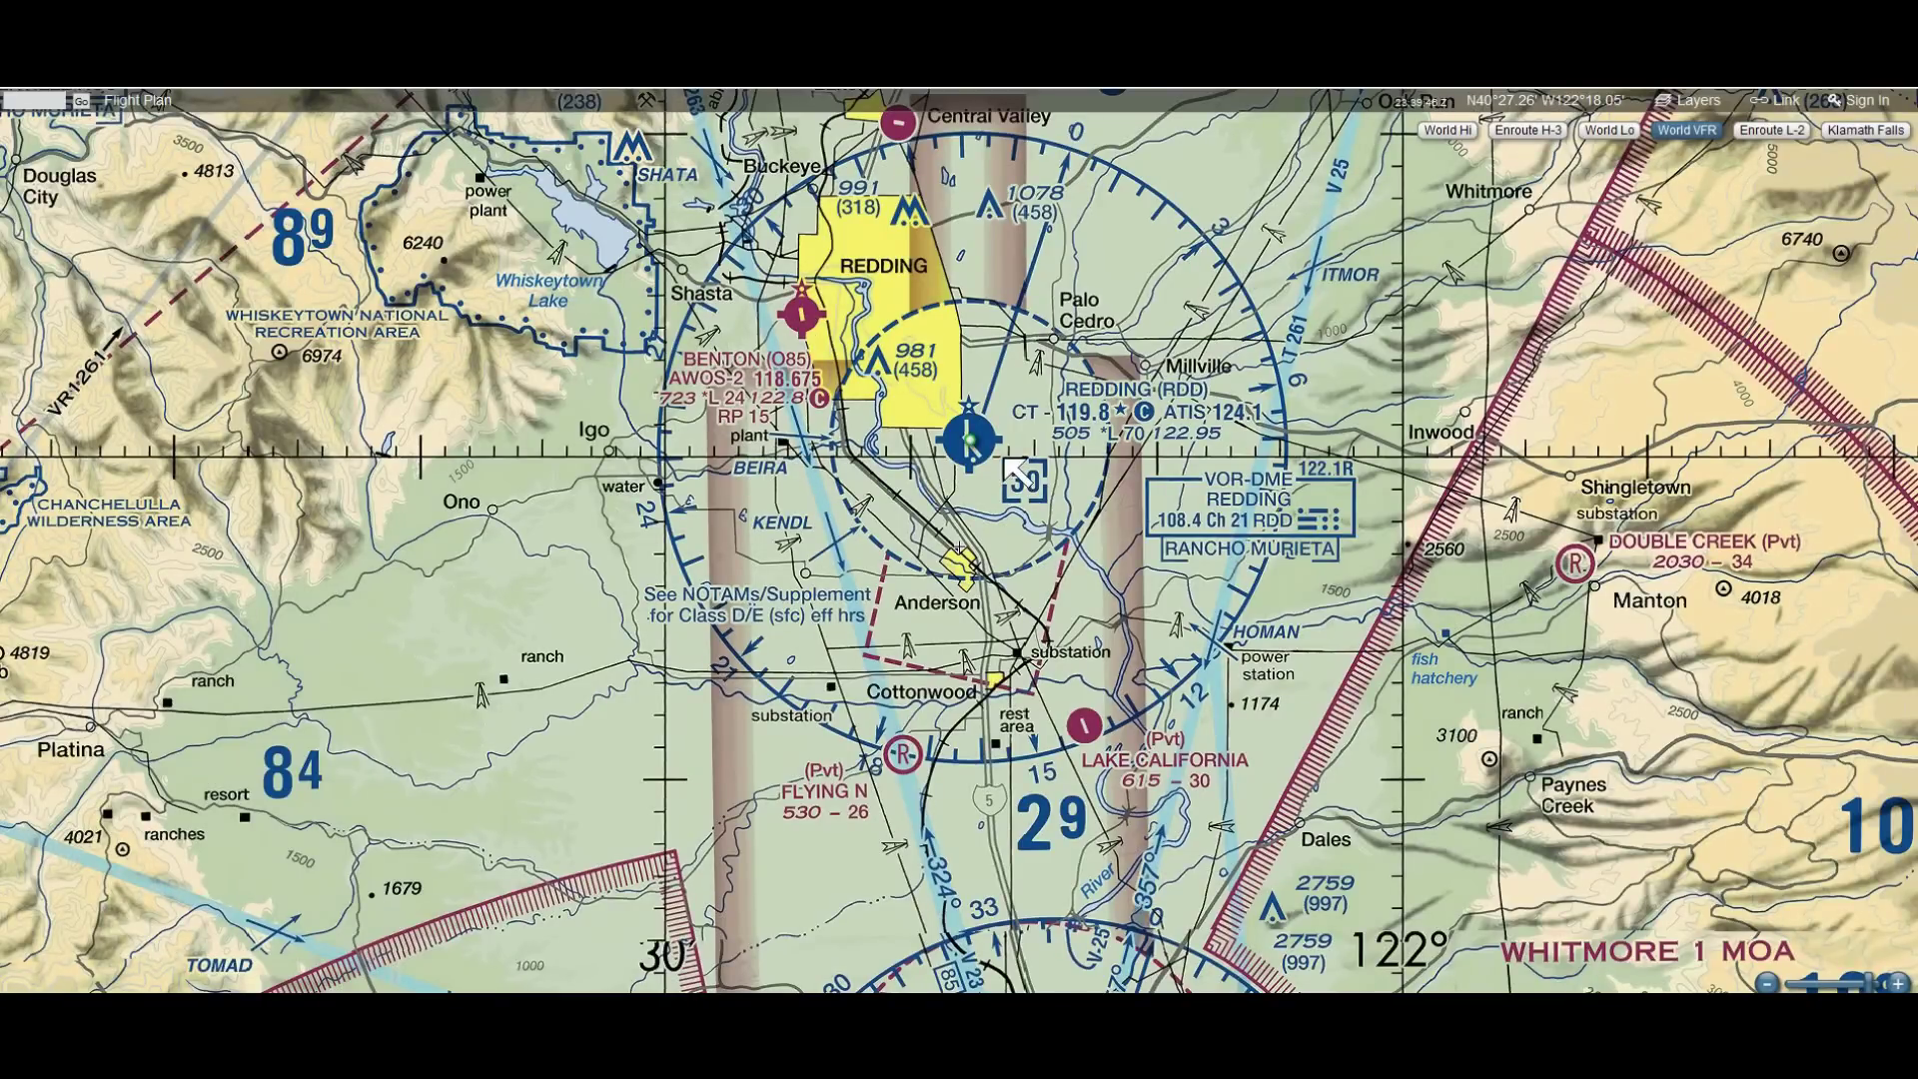
mouse_move(987, 431)
left_click(971, 460)
left_click(791, 456)
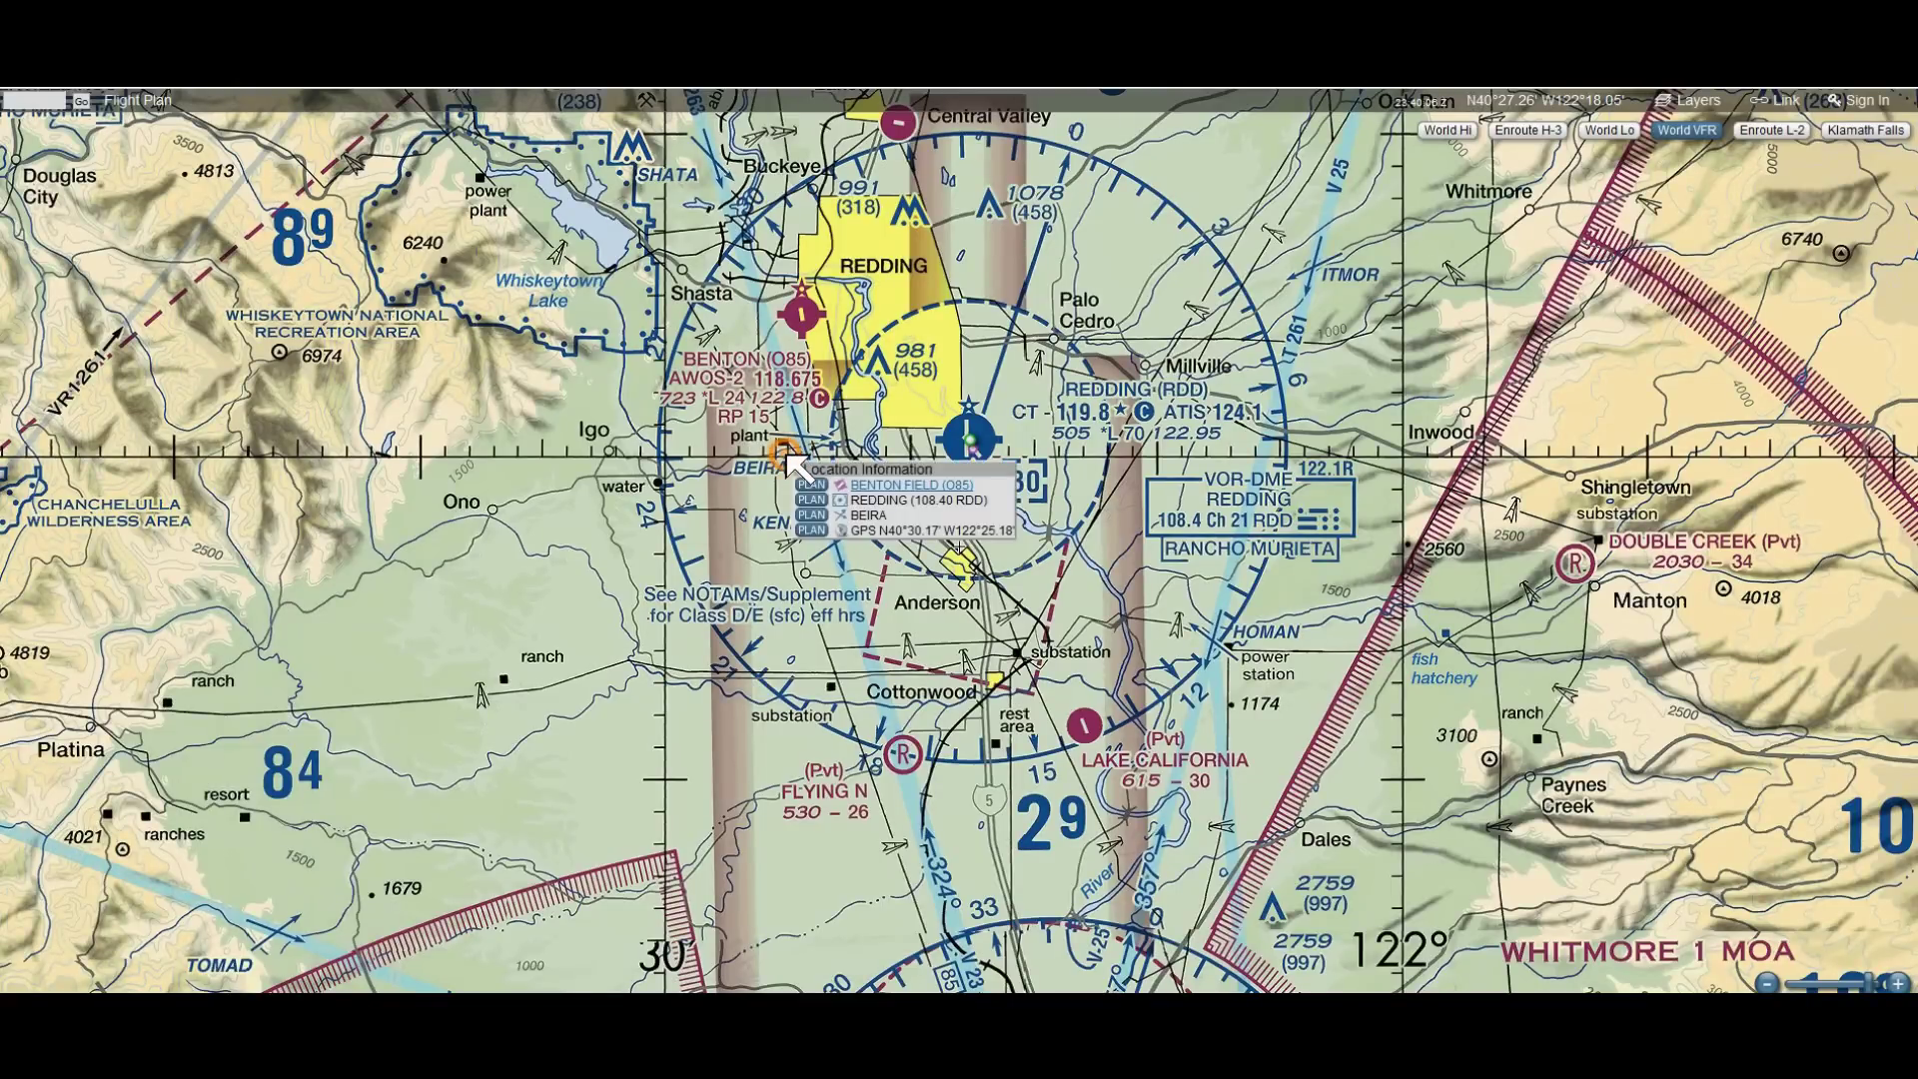
left_click(810, 531)
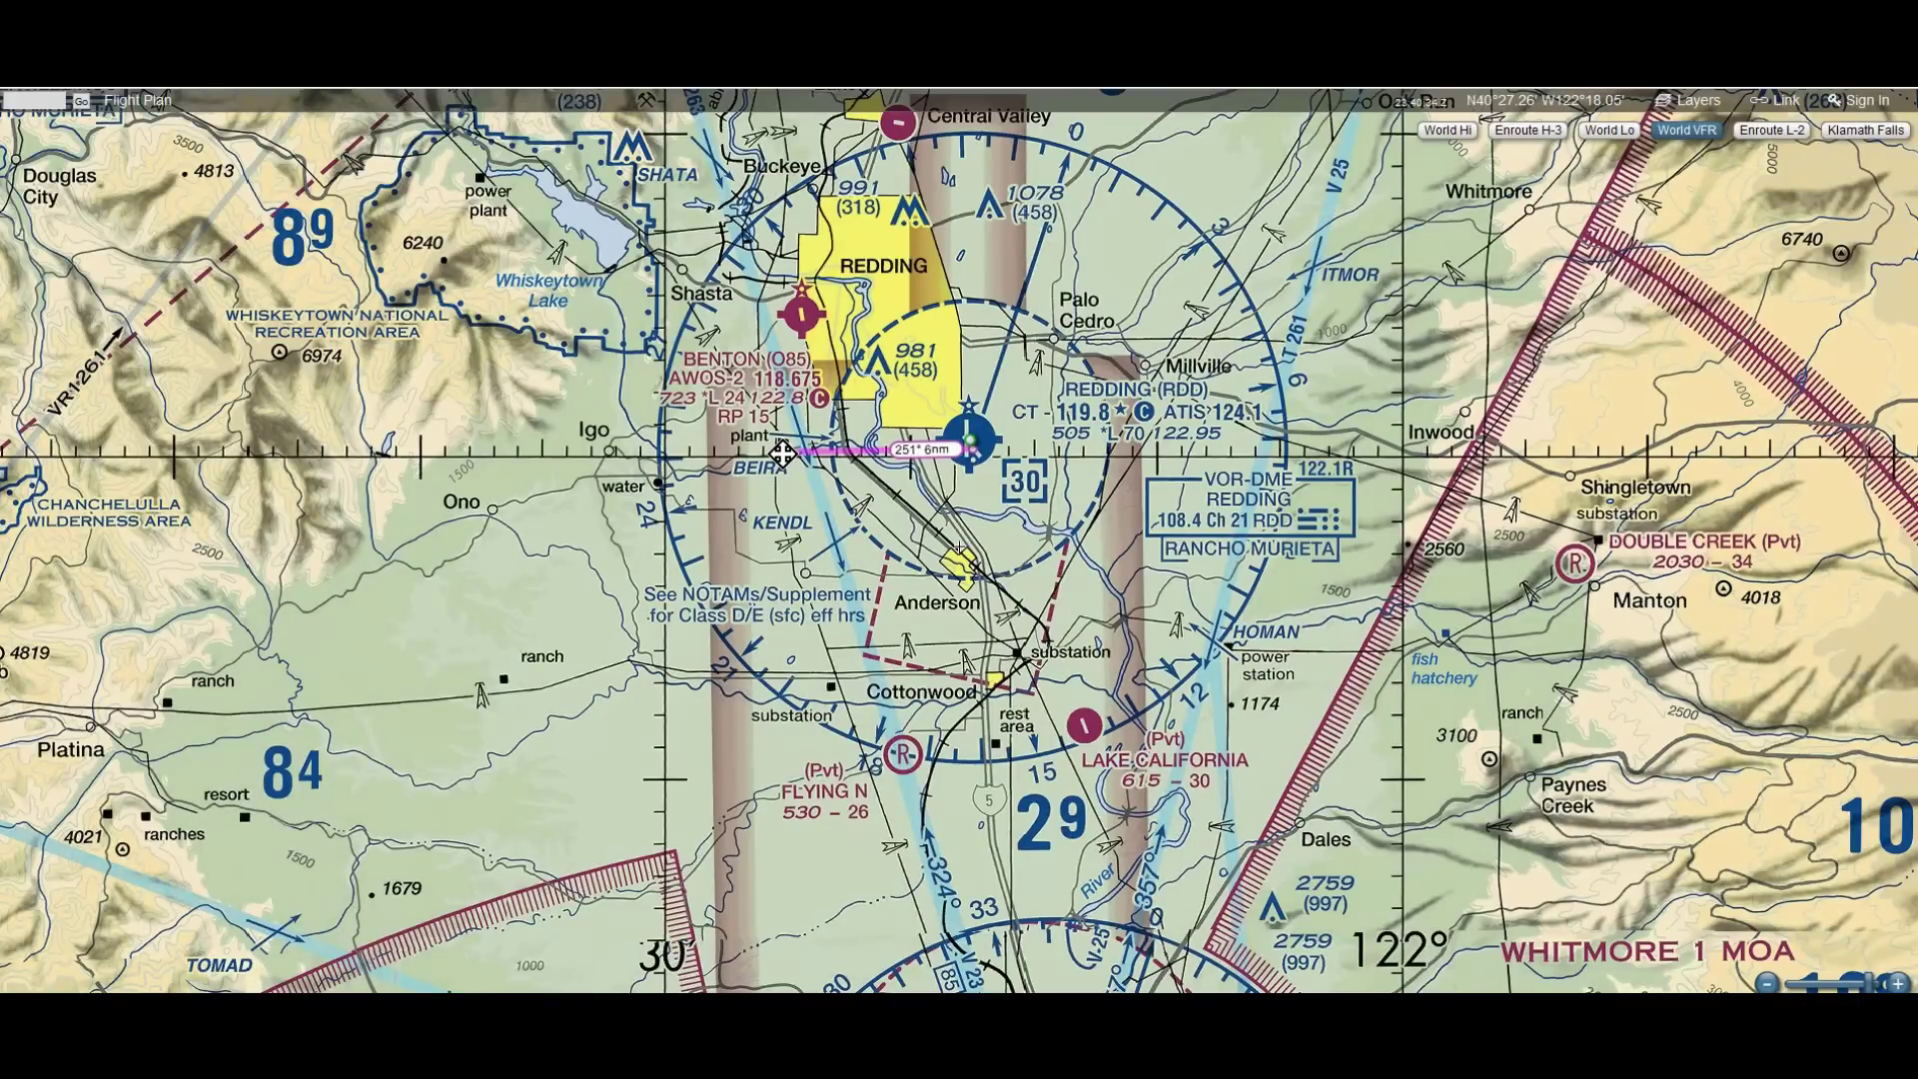
Switch to the Flight Planner workbook in Excel, check Plant's VOR 1 radial and distance entry, and return to the chart
key("alt+Tab")
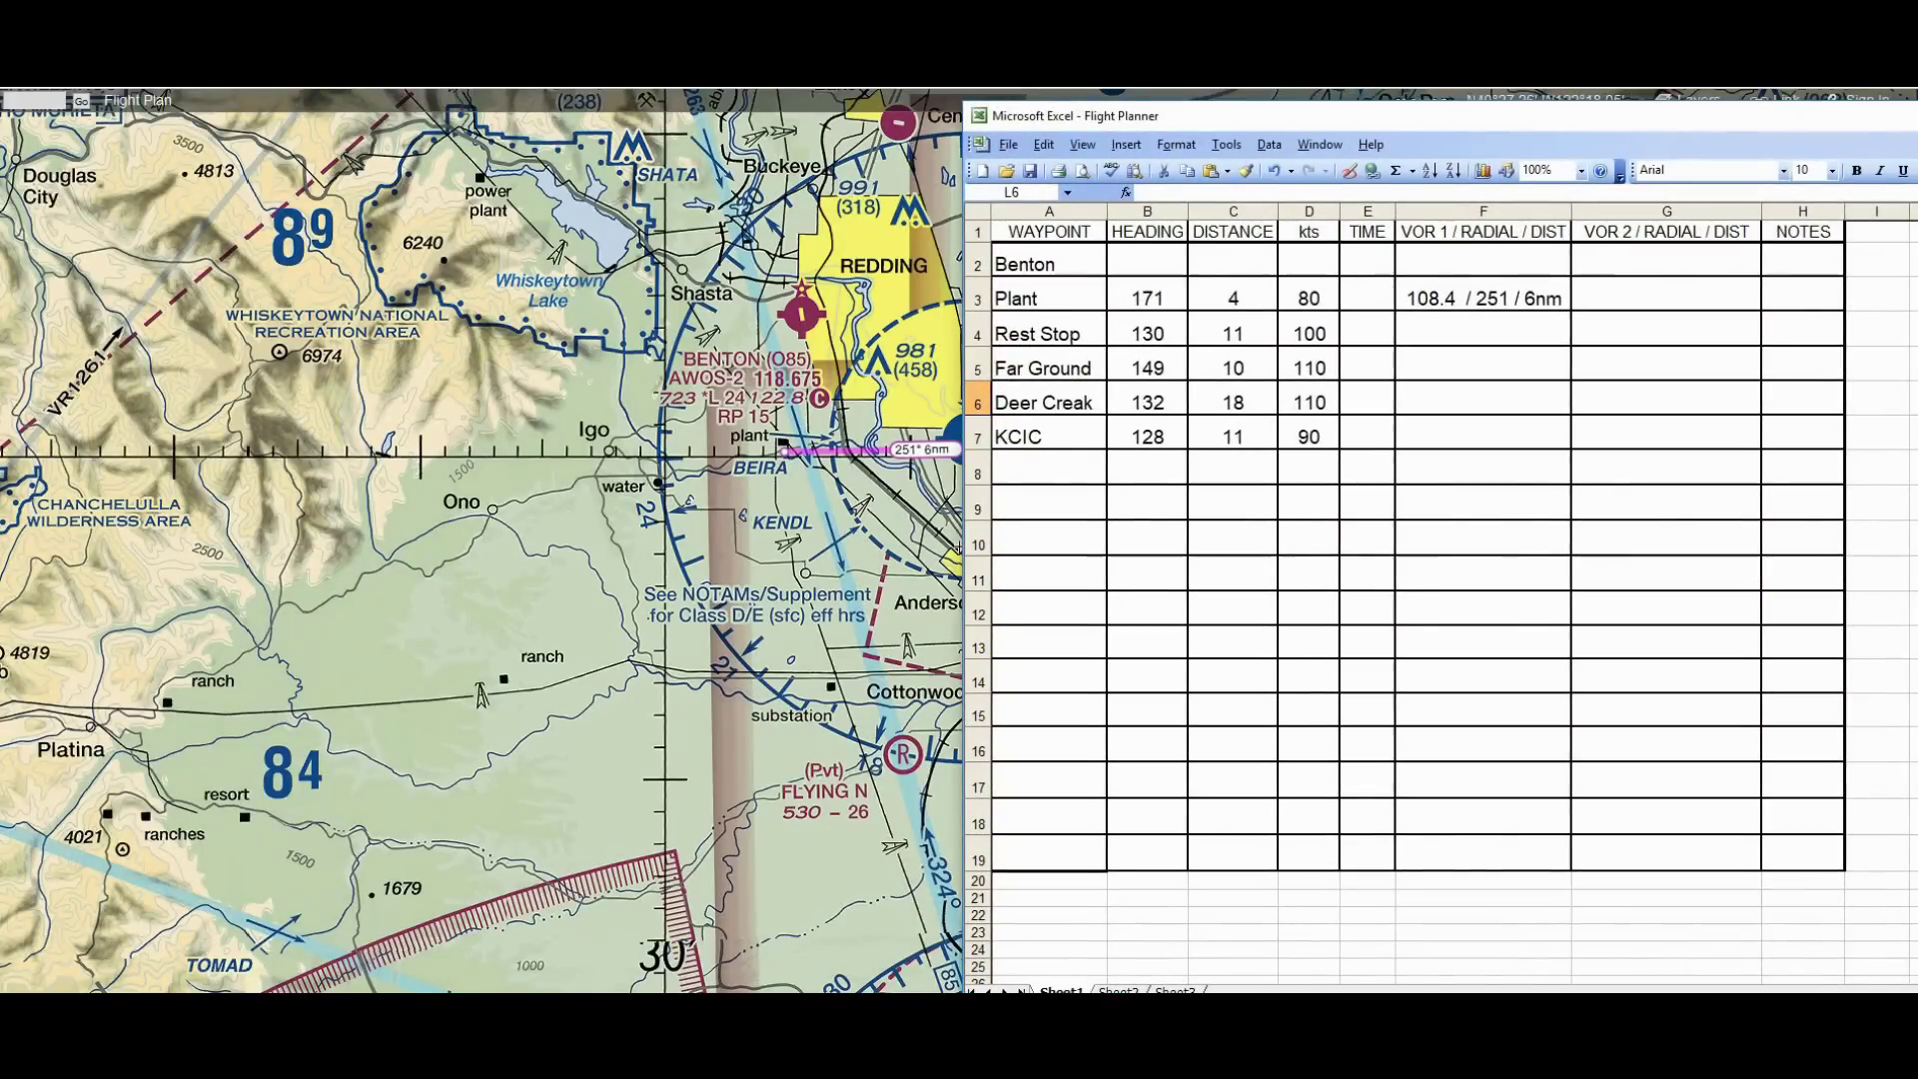
left_click_drag(1912, 131, 1846, 119)
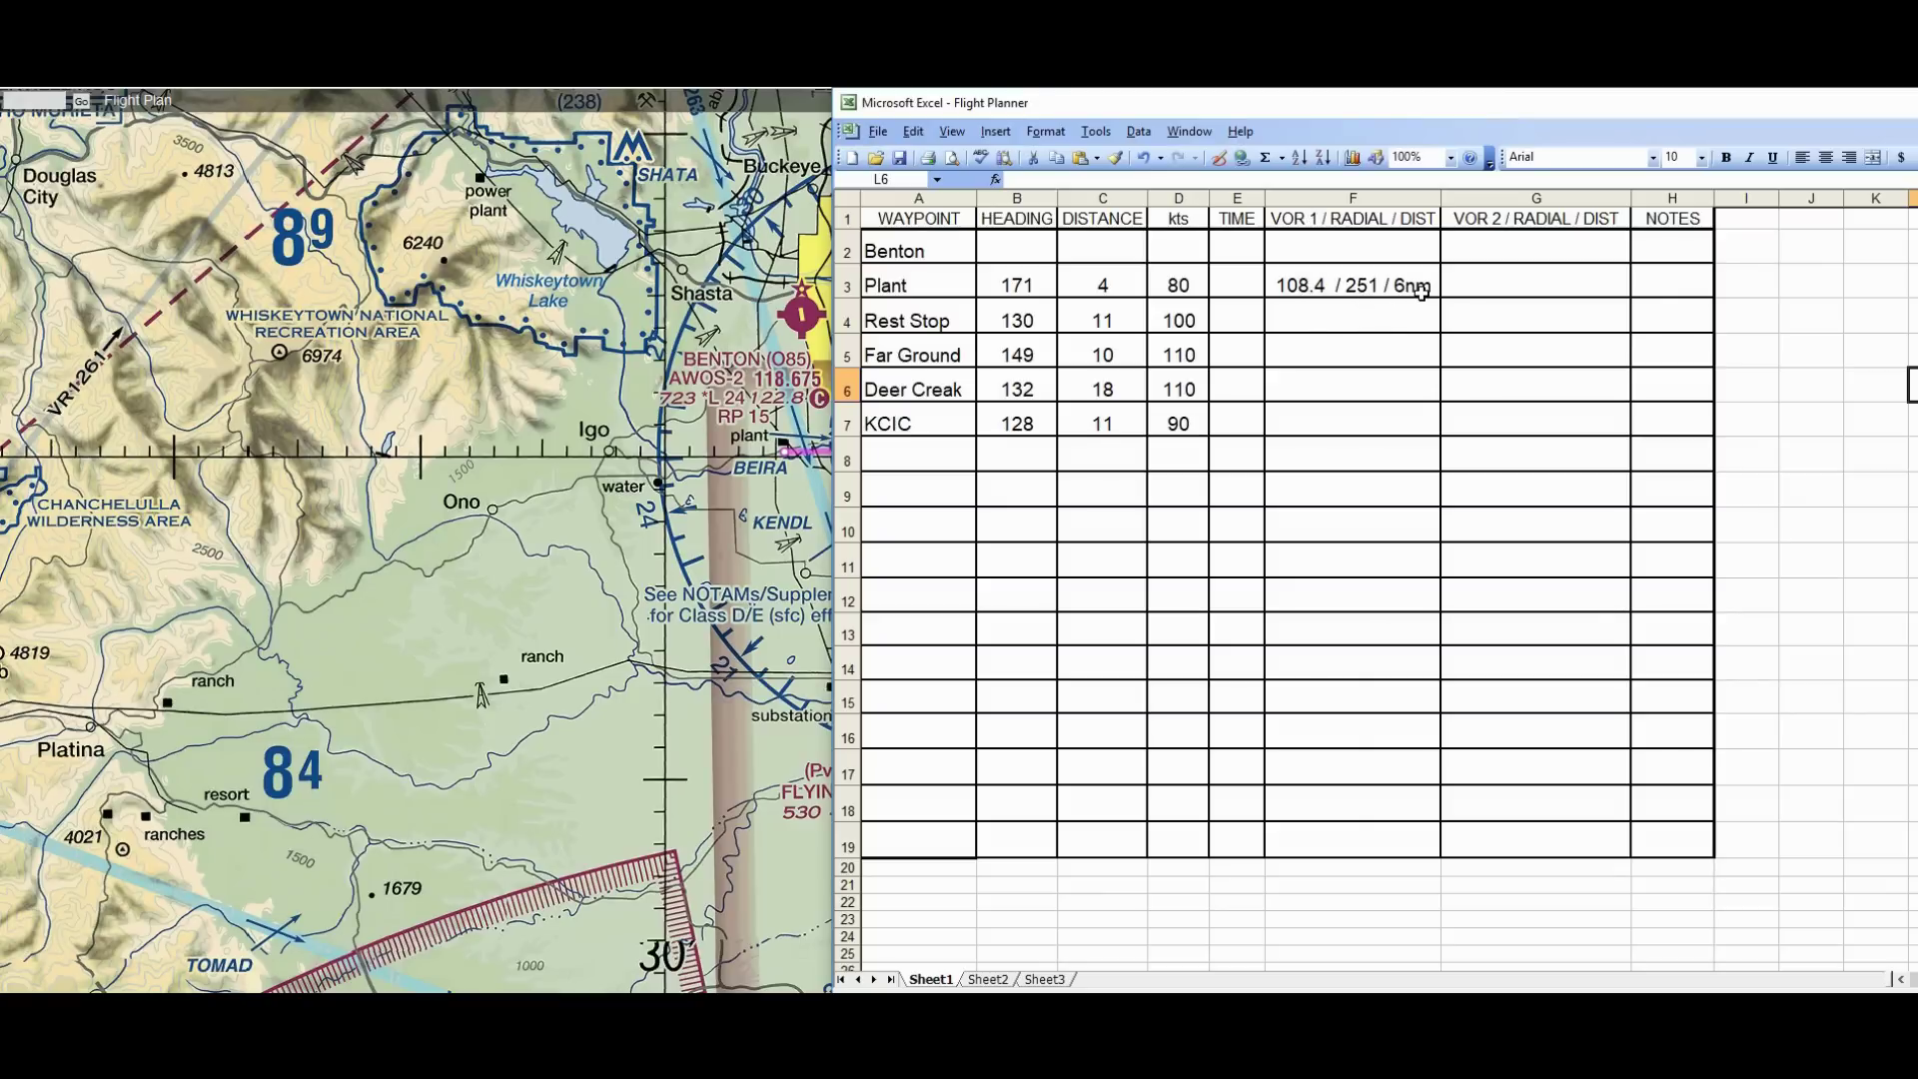
left_click_drag(1517, 104, 1916, 114)
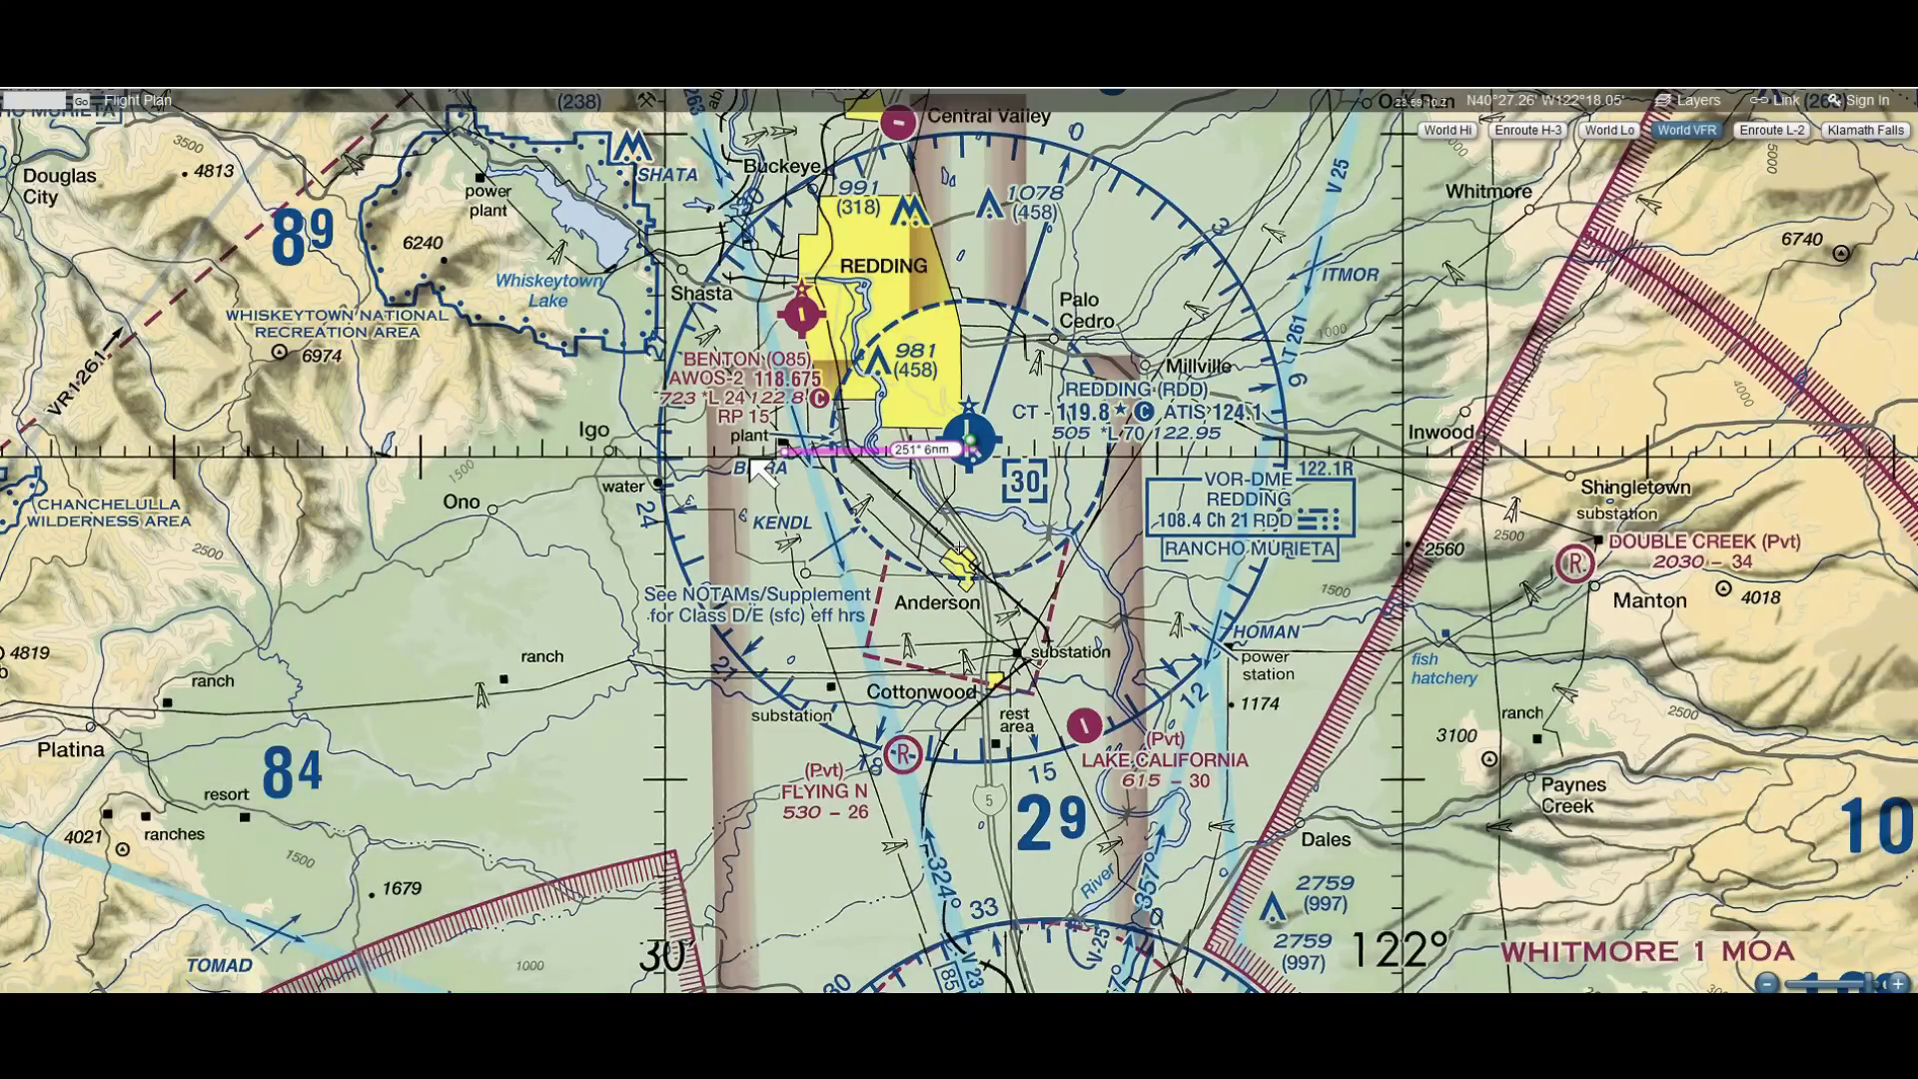
Bring up the location information for the Red Bluff VOR south of the Redding area
left_click_drag(745, 726, 696, 465)
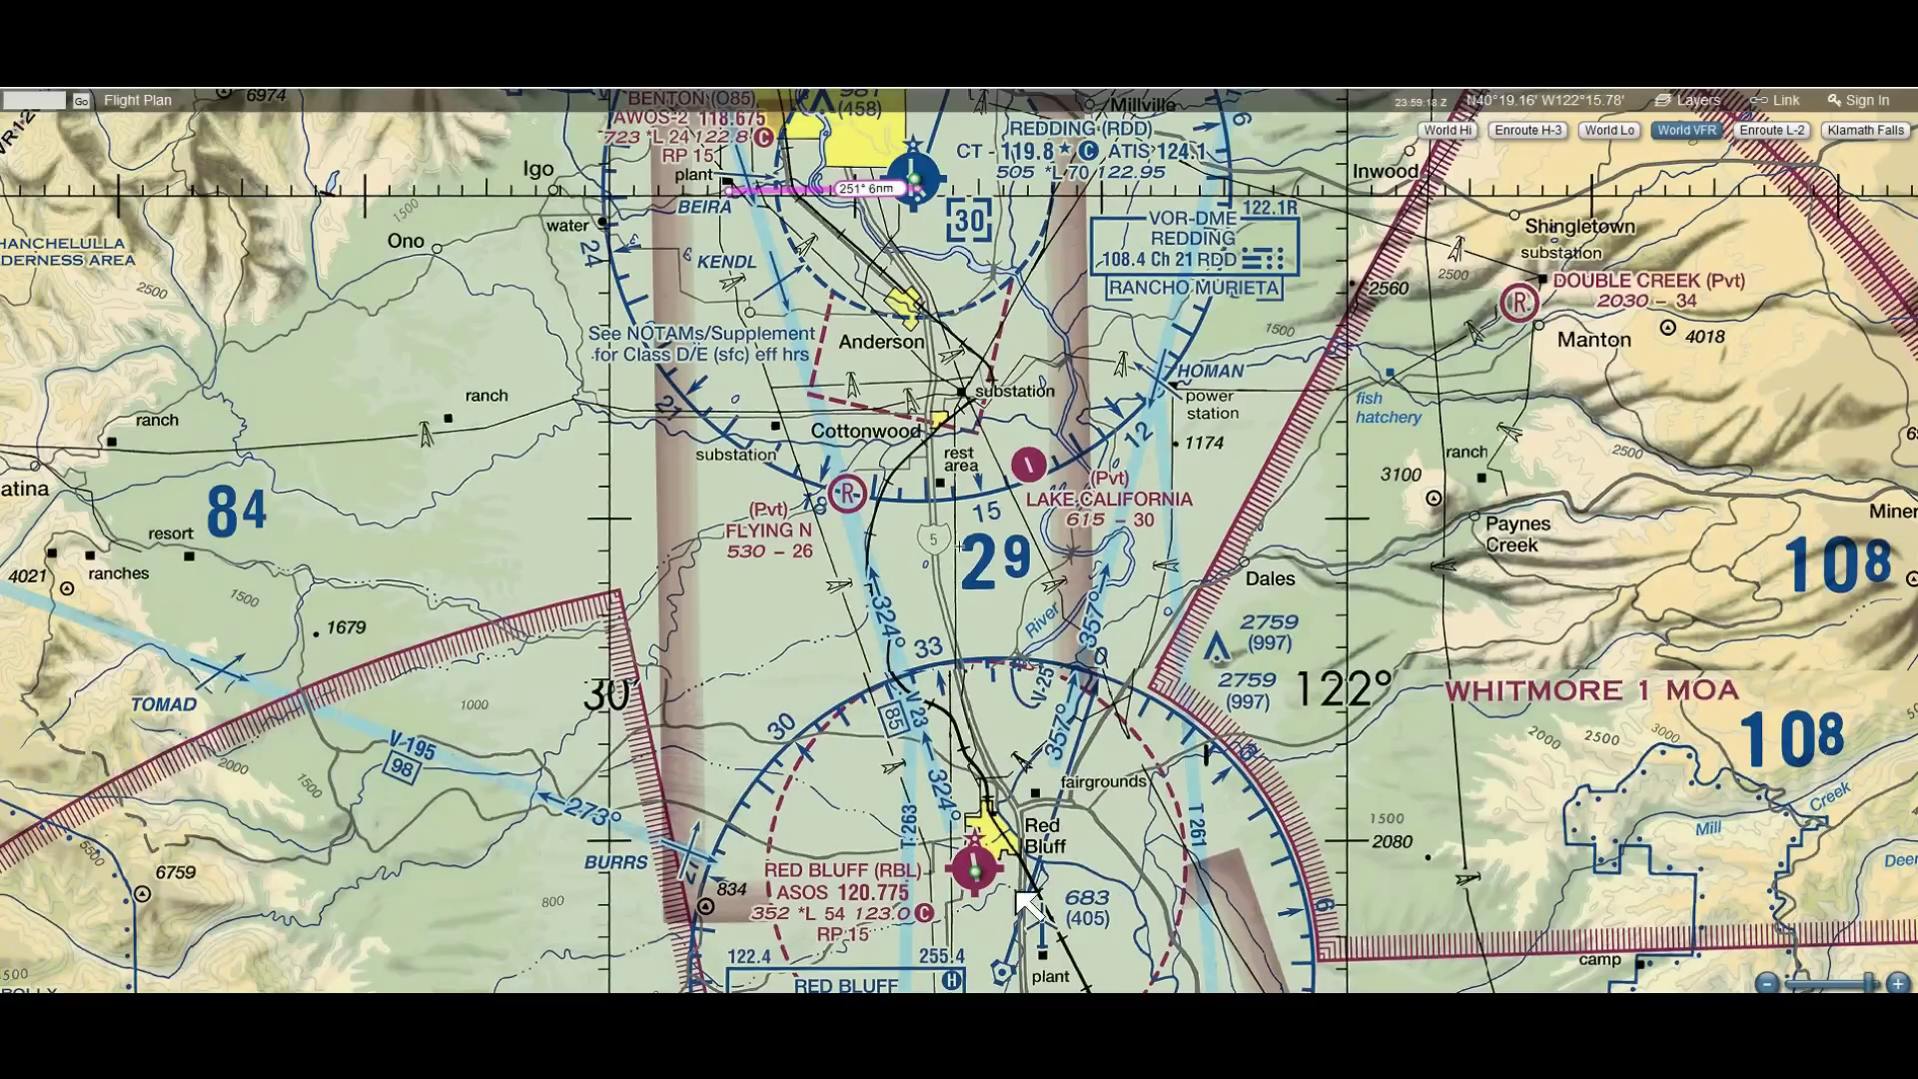
left_click(1005, 931)
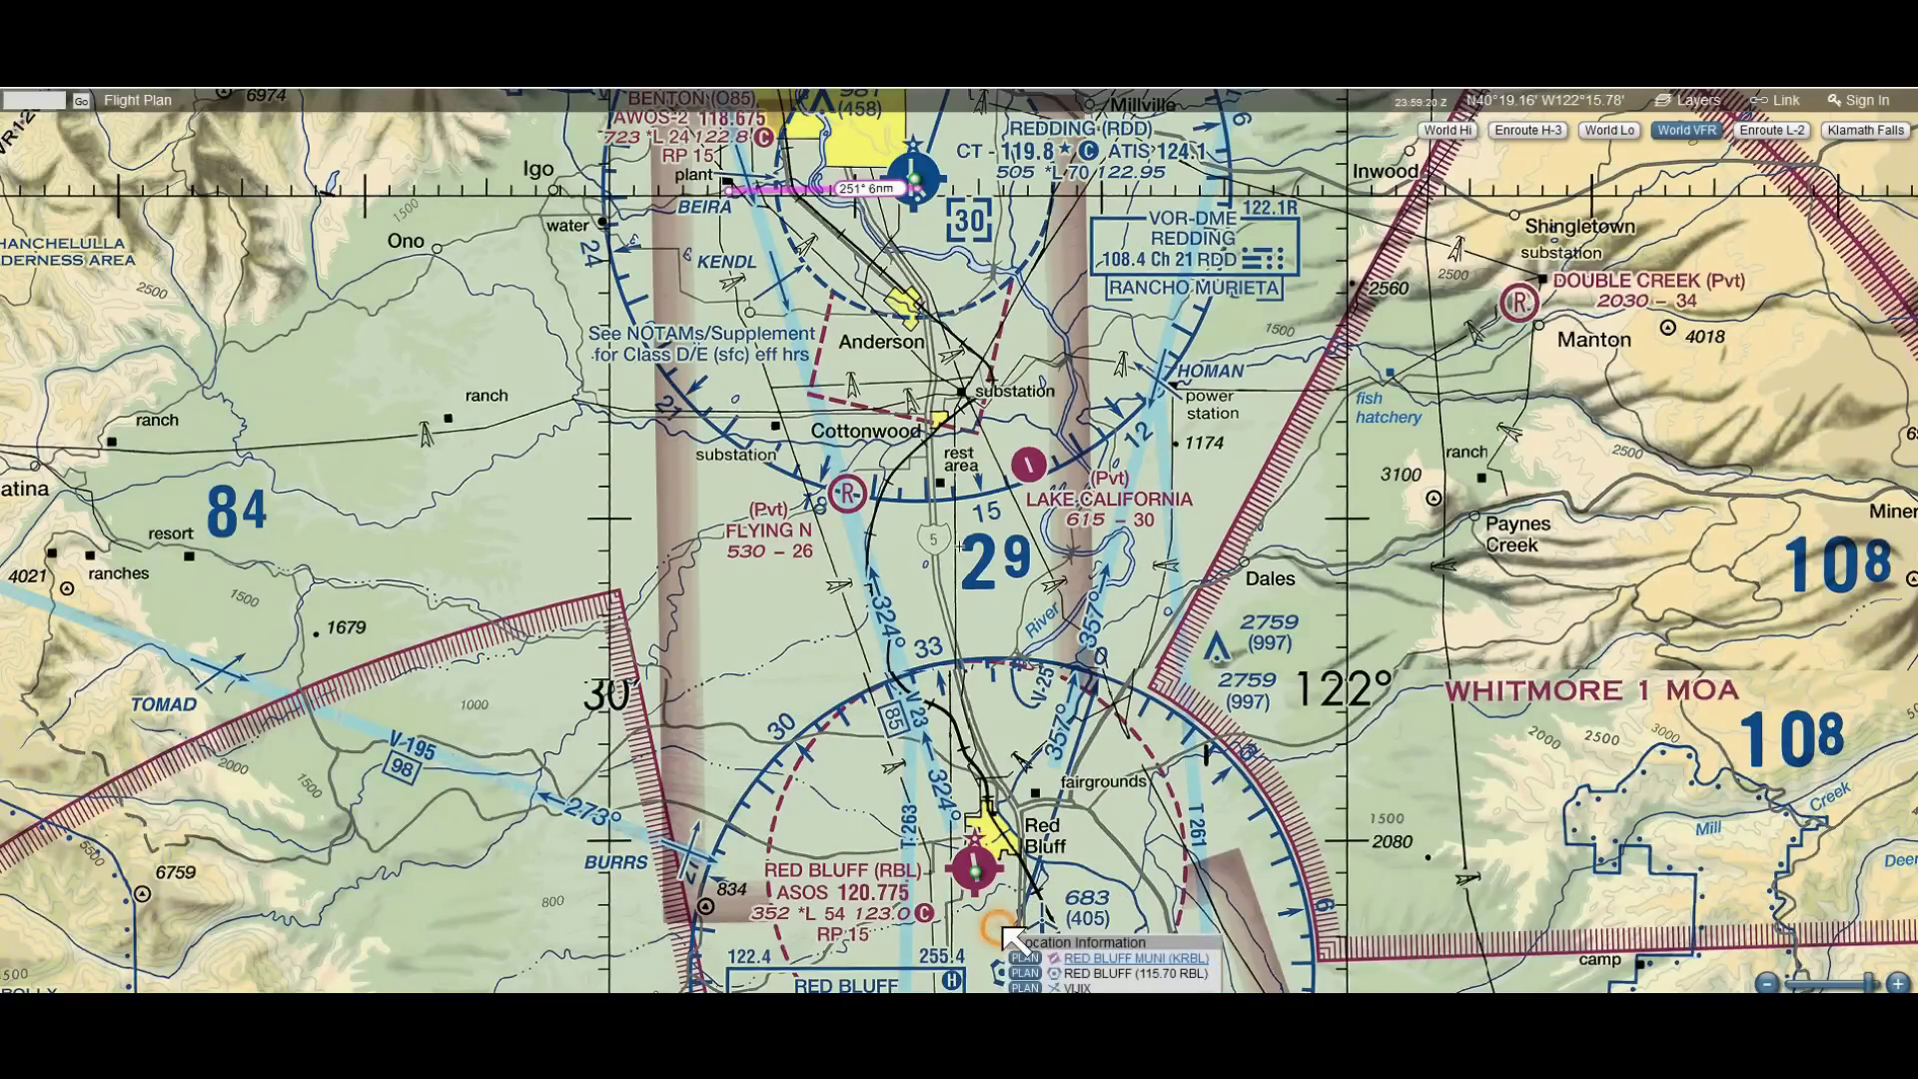